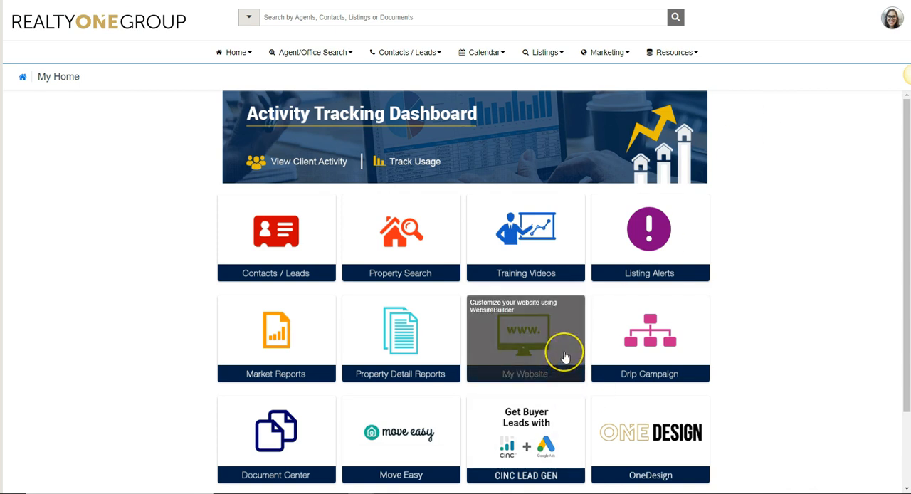
# Open the agent website from the dashboard and start a new page with the page name "Test".
pyautogui.click(565, 356)
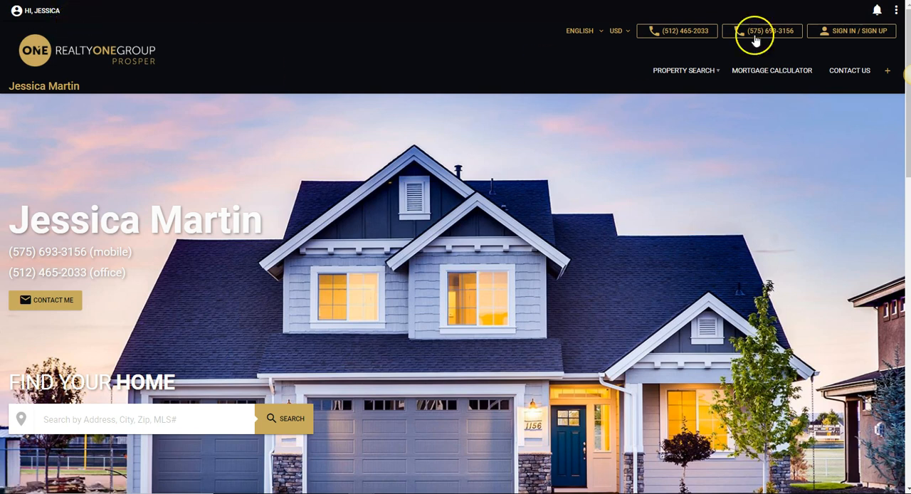
pyautogui.click(897, 13)
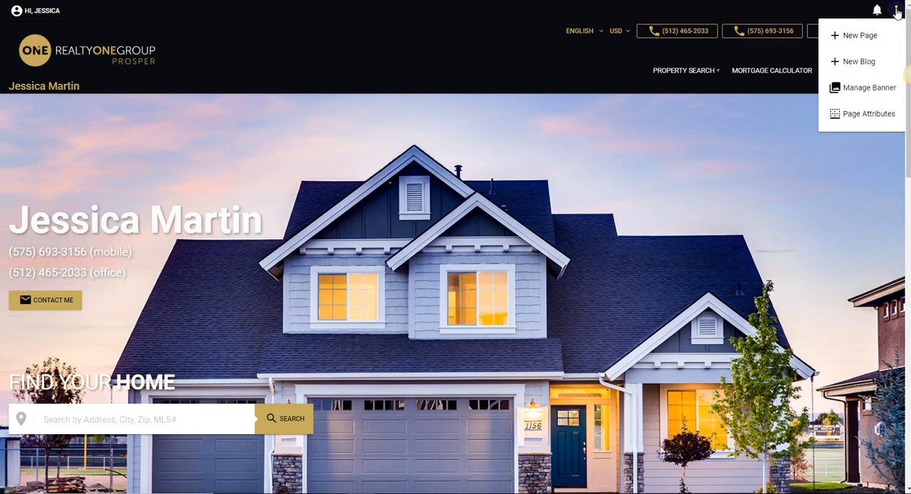
pyautogui.click(864, 34)
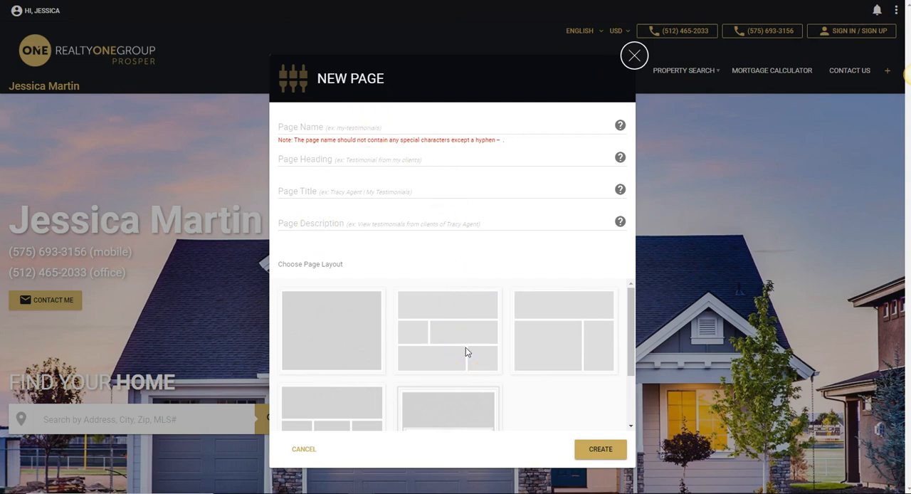
pyautogui.click(314, 125)
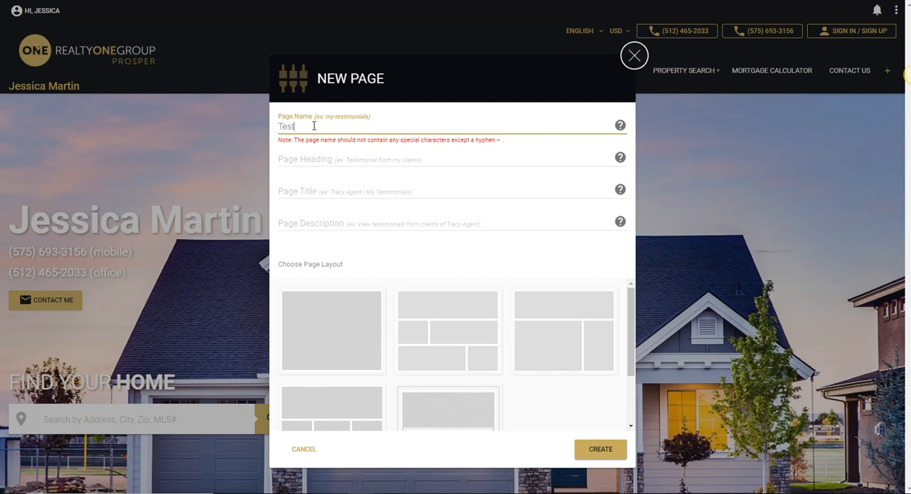
# Fill in the new page's heading "sampel info", title "Plum Creek" and description "All about Plum Creek".
pyautogui.click(335, 158)
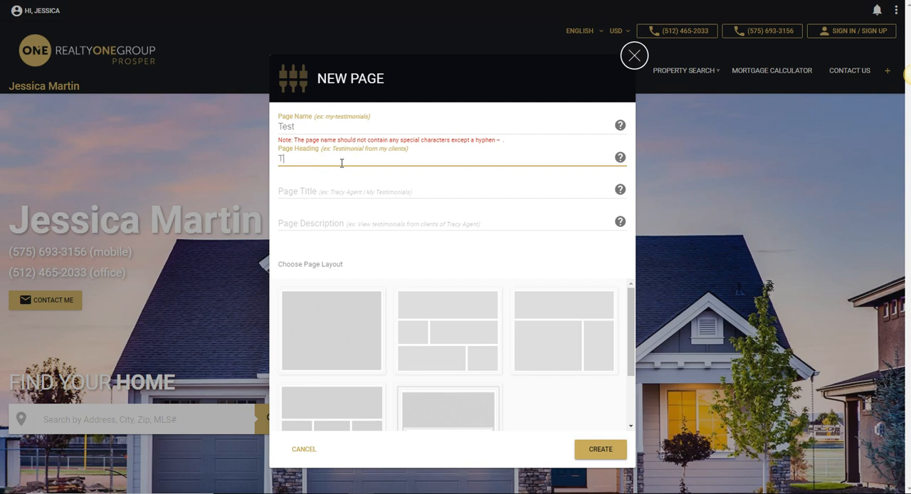
pyautogui.write('ampel info')
pyautogui.click(298, 159)
pyautogui.write('e')
pyautogui.click(319, 190)
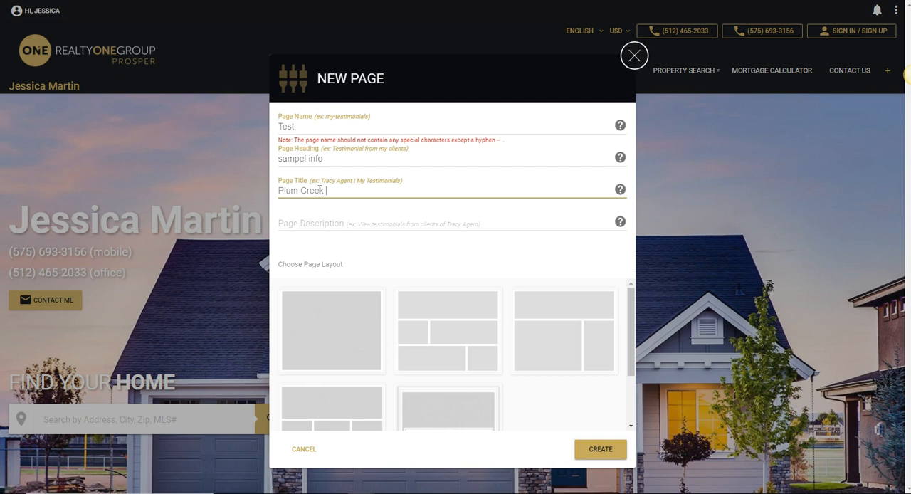
pyautogui.click(347, 225)
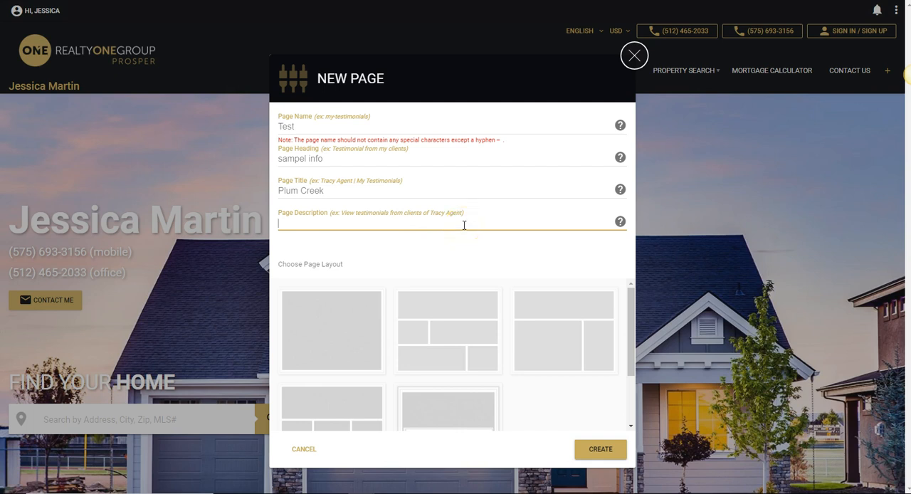
pyautogui.write('All about Plum Creek')
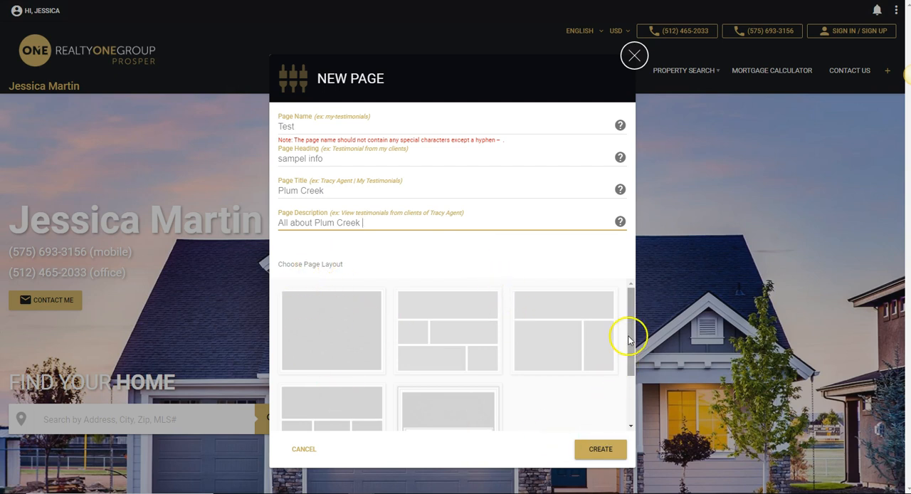
# Choose the single full-width block layout and create the page.
pyautogui.moveTo(629, 335); pyautogui.dragTo(638, 378)
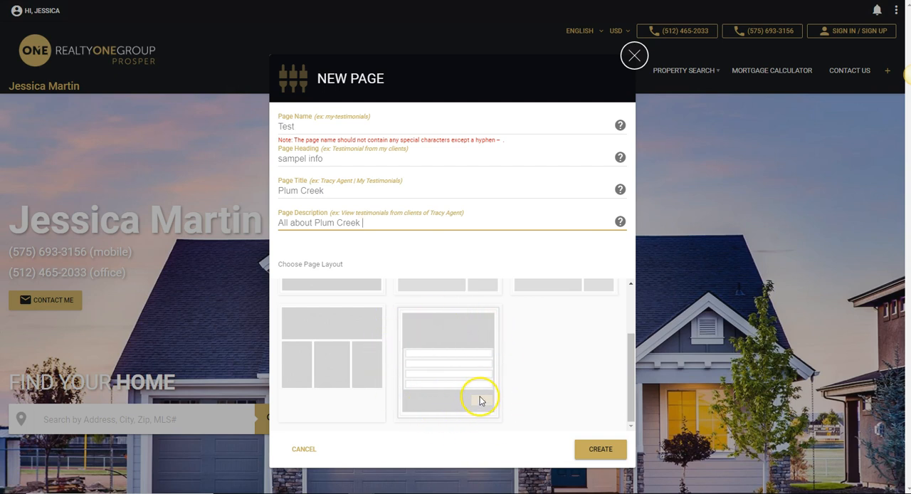
pyautogui.moveTo(631, 400); pyautogui.dragTo(633, 327)
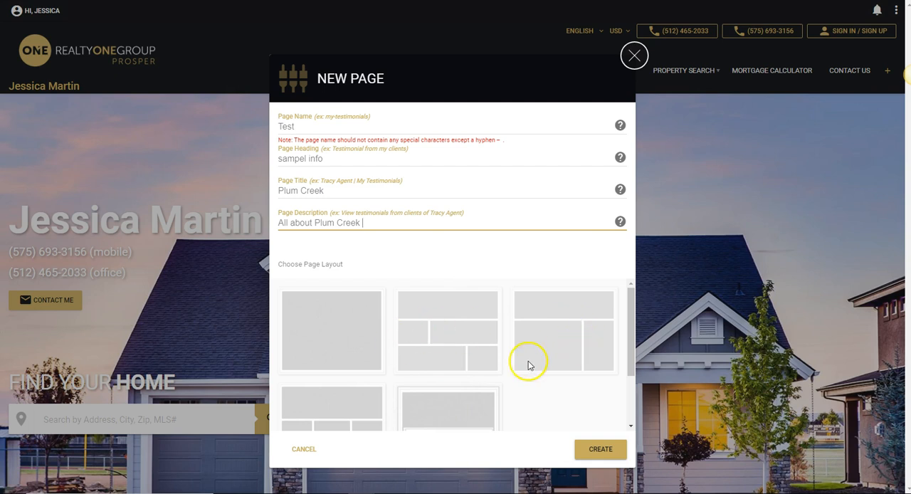
pyautogui.click(335, 340)
pyautogui.scroll(-1, 566, 403)
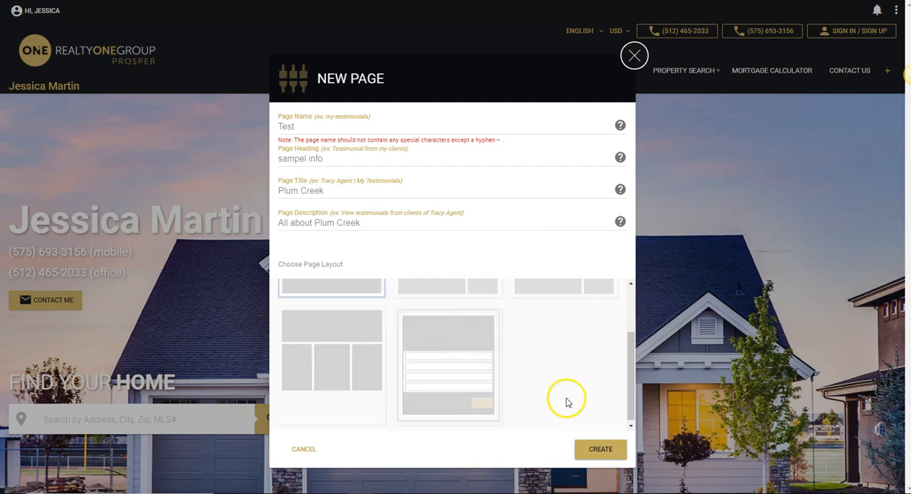
pyautogui.click(609, 451)
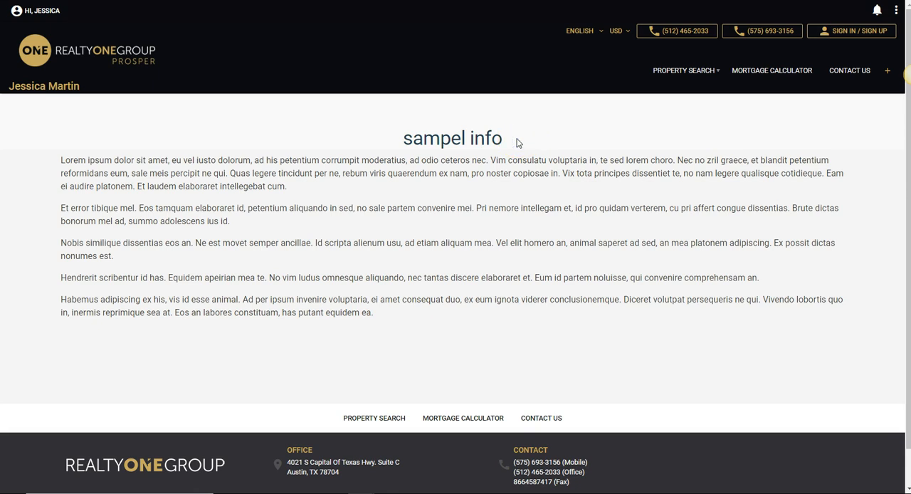
# Place the cursor at the end of the page's body text and view its HTML source without changing it.
pyautogui.scroll(-1, 518, 143)
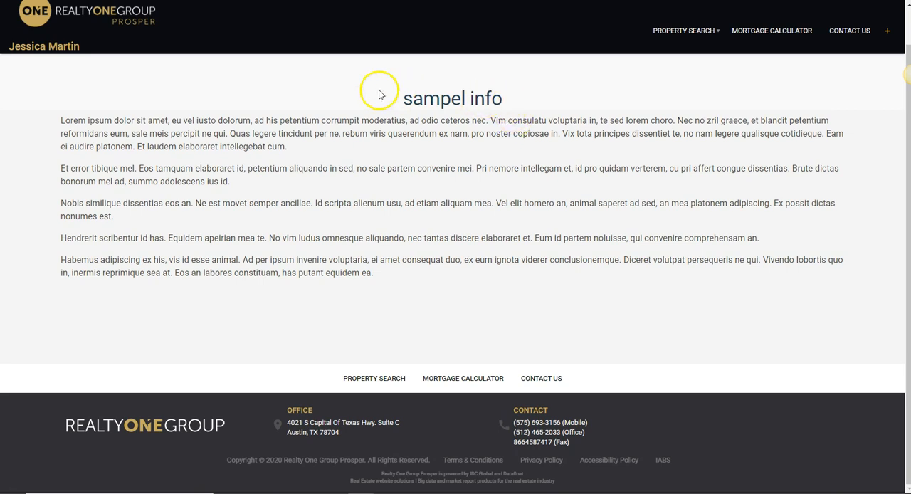
pyautogui.scroll(1, 405, 337)
pyautogui.tripleClick(496, 140)
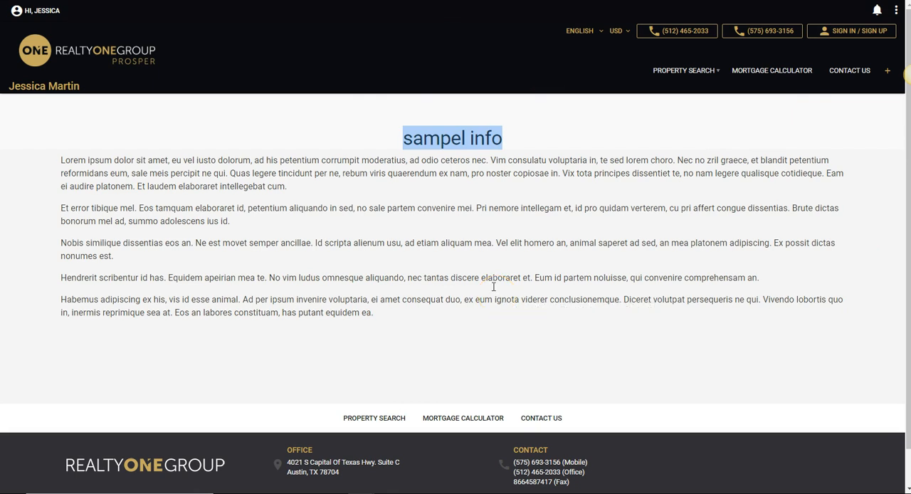
pyautogui.click(441, 272)
pyautogui.click(392, 320)
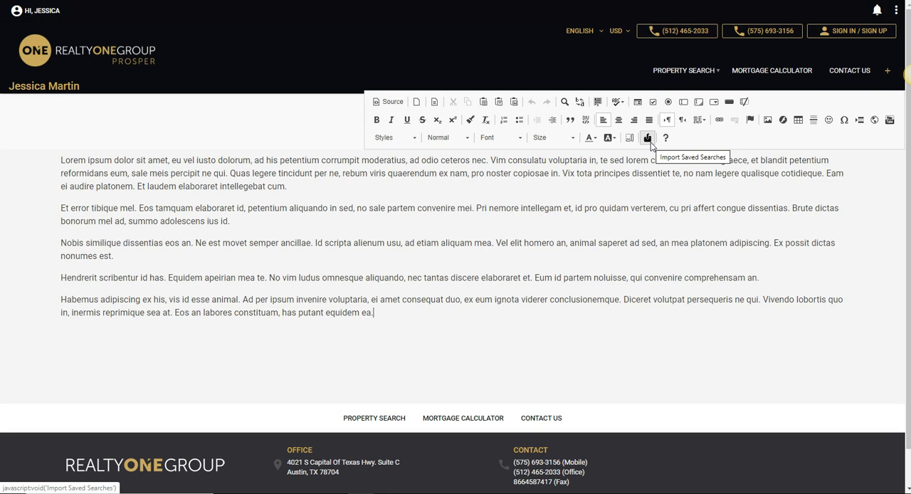
pyautogui.click(383, 101)
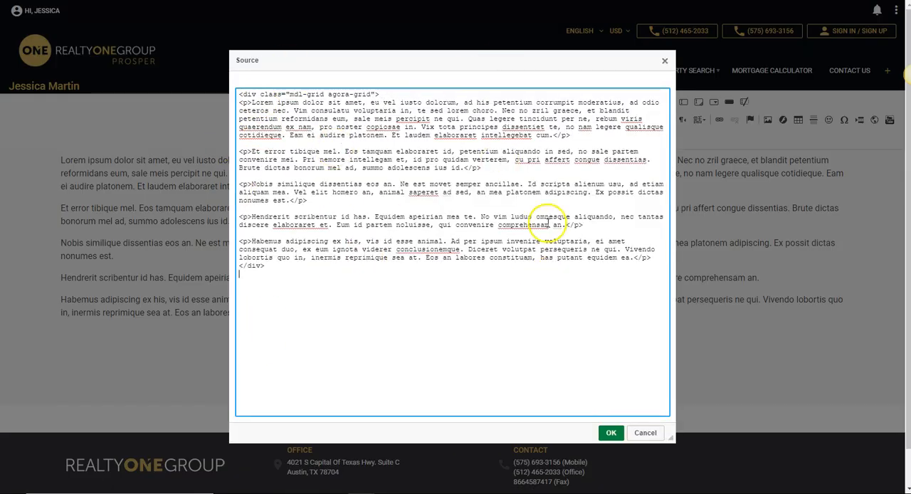
pyautogui.click(645, 433)
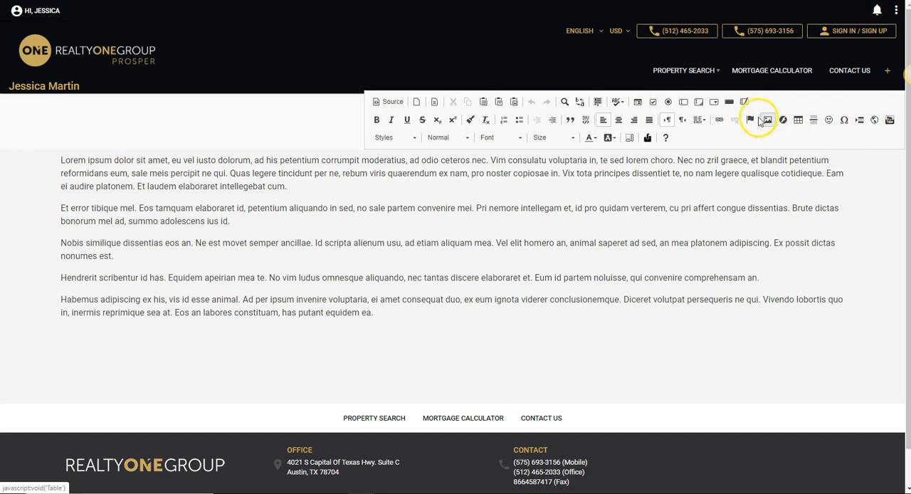
# Start a link on the word "Eam" in the first paragraph with its target set to New Window (_blank).
pyautogui.moveTo(848, 179); pyautogui.dragTo(825, 175)
pyautogui.click(718, 121)
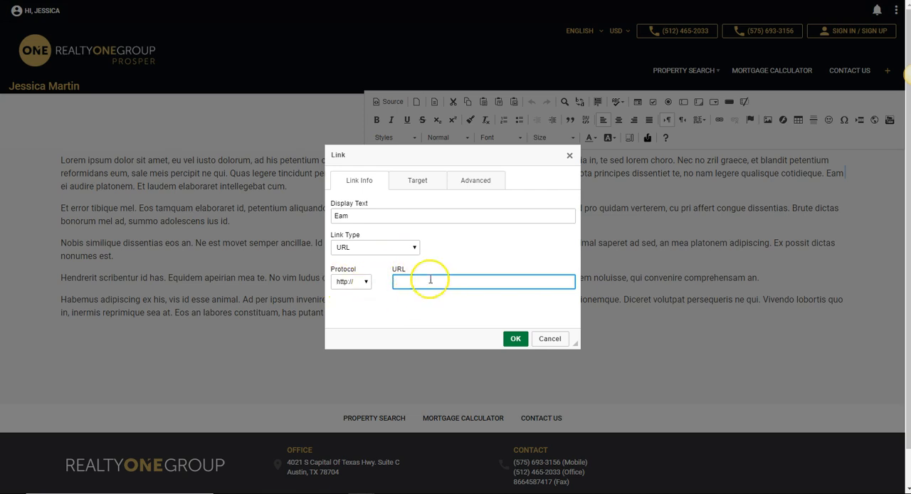
pyautogui.click(417, 181)
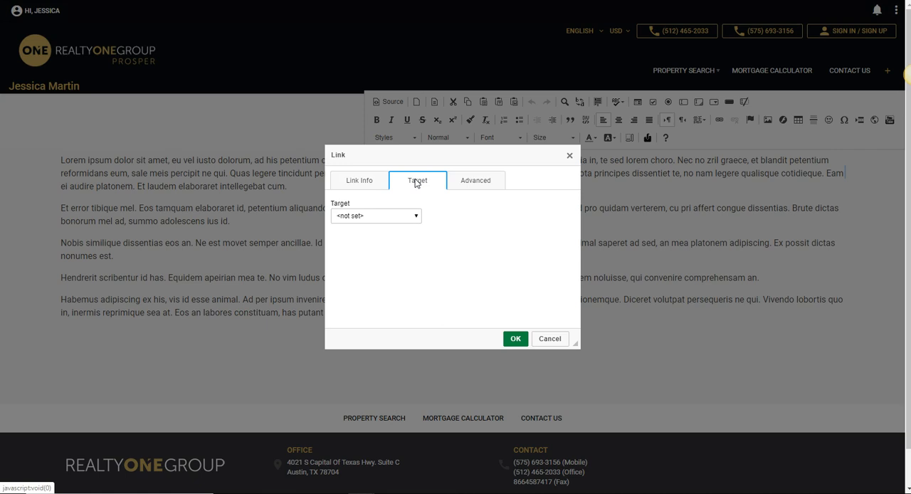
pyautogui.click(397, 223)
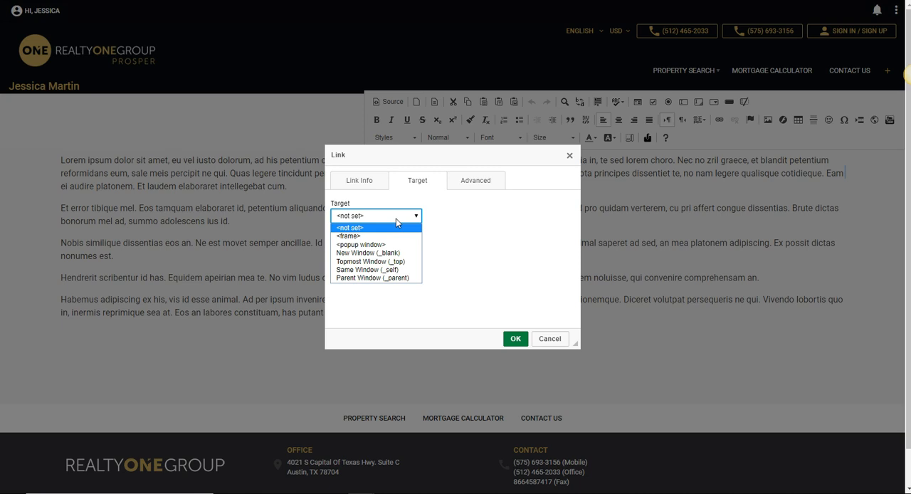
pyautogui.click(405, 256)
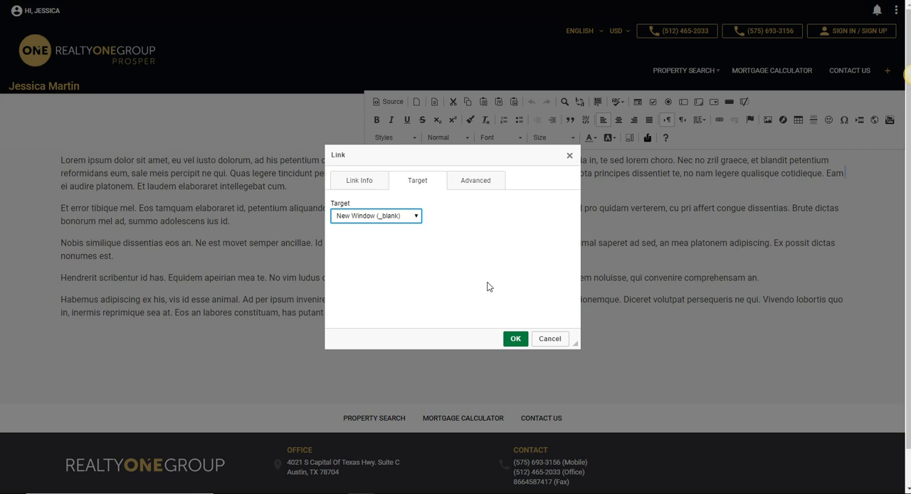
# Try to apply the link without a URL after checking its advanced options, and discard it.
pyautogui.click(491, 180)
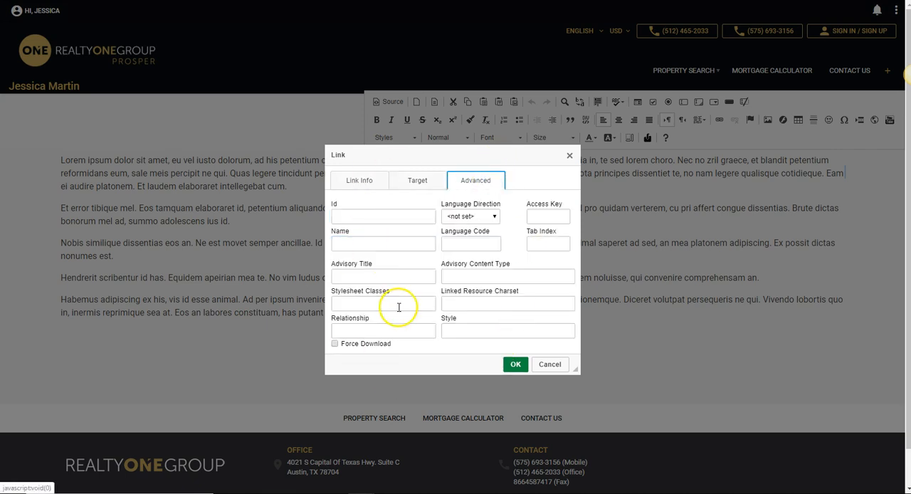
pyautogui.click(360, 181)
pyautogui.click(517, 342)
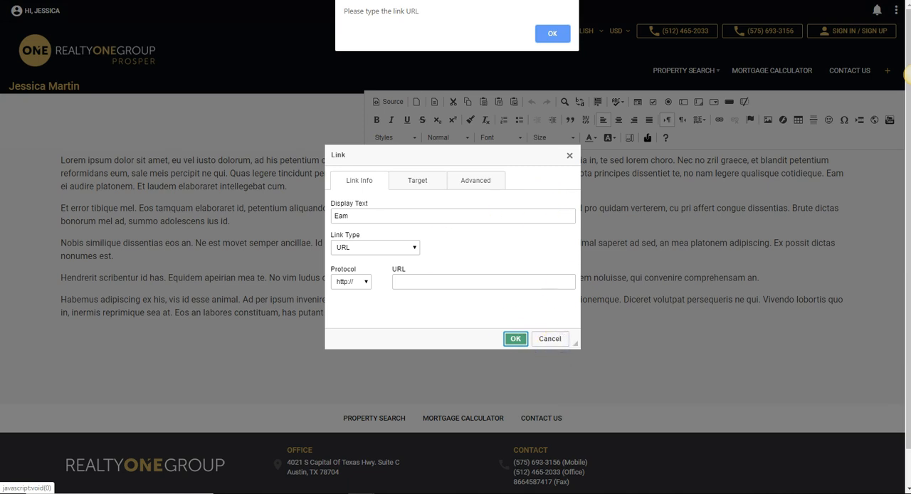
pyautogui.click(553, 33)
pyautogui.click(549, 338)
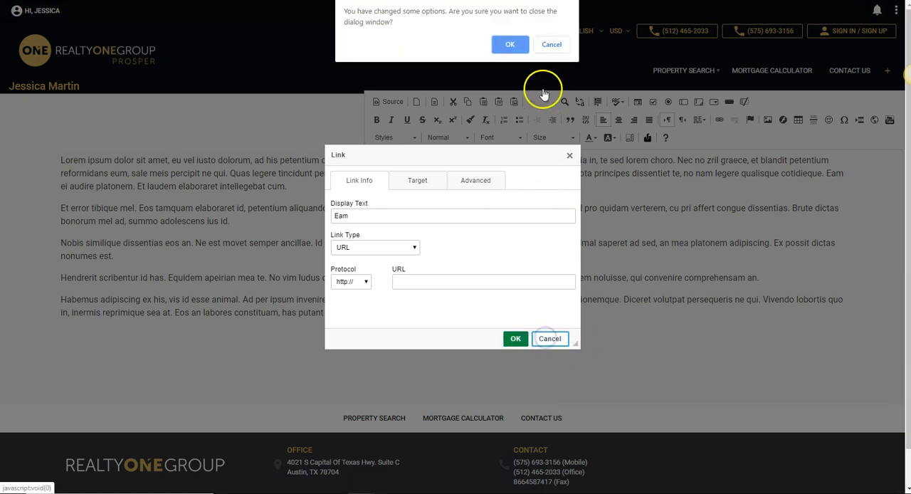
pyautogui.click(552, 44)
pyautogui.click(550, 338)
pyautogui.click(511, 39)
pyautogui.click(798, 342)
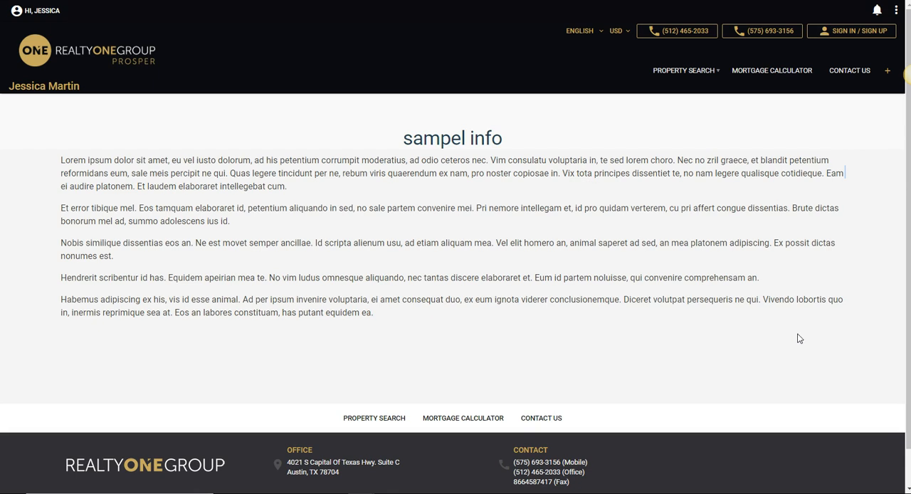
# Save the new page from the site's page settings.
pyautogui.click(896, 14)
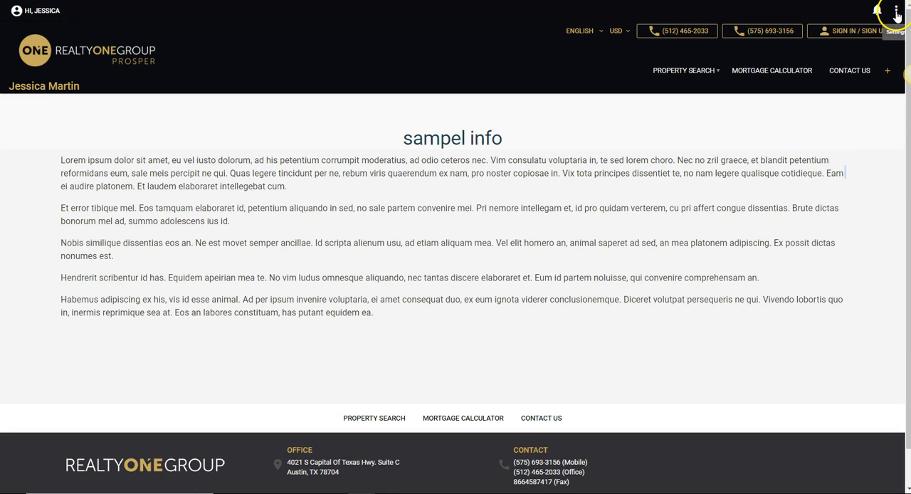
pyautogui.click(851, 116)
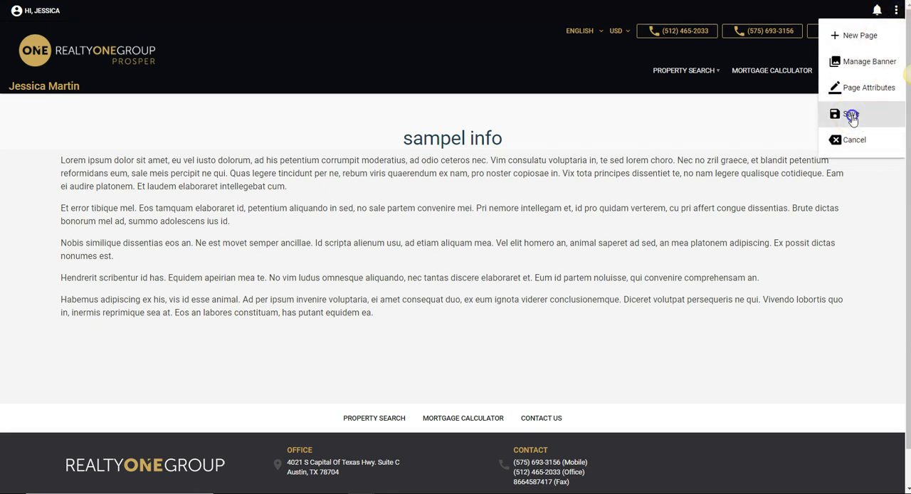
pyautogui.click(853, 117)
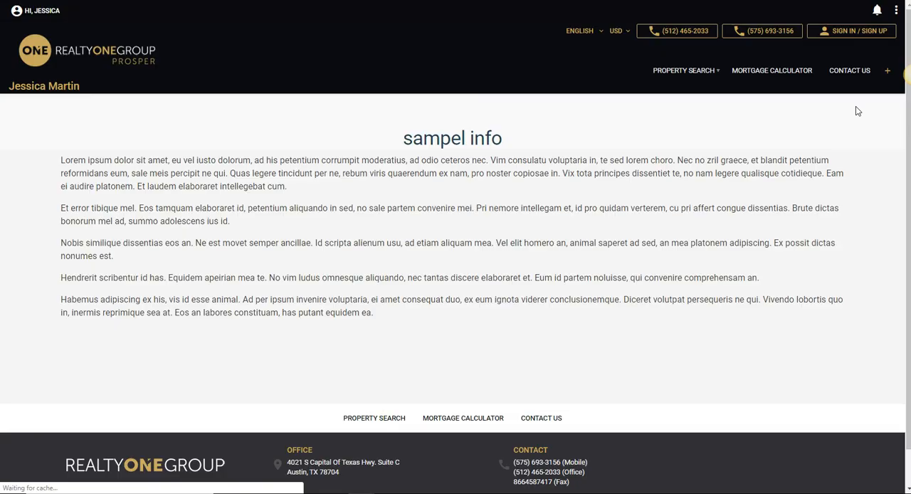
pyautogui.click(856, 107)
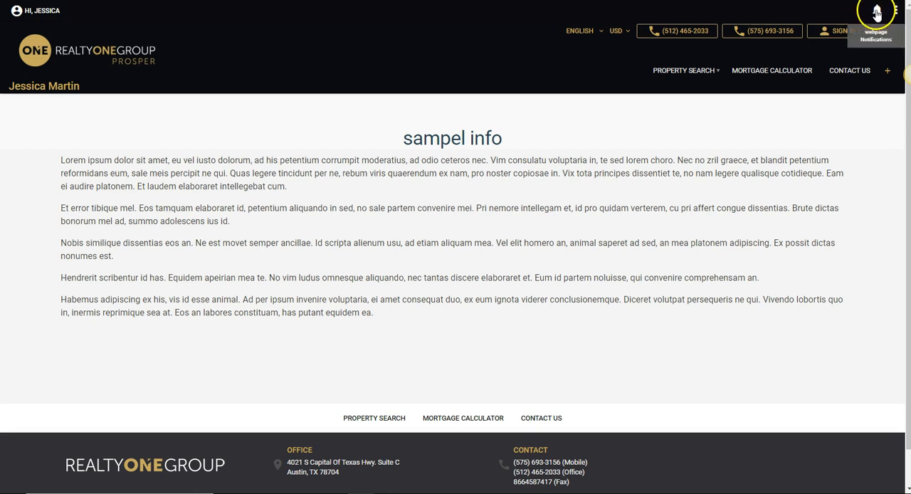
# Open the drafted webpage "test" from the webpage notifications.
pyautogui.click(877, 11)
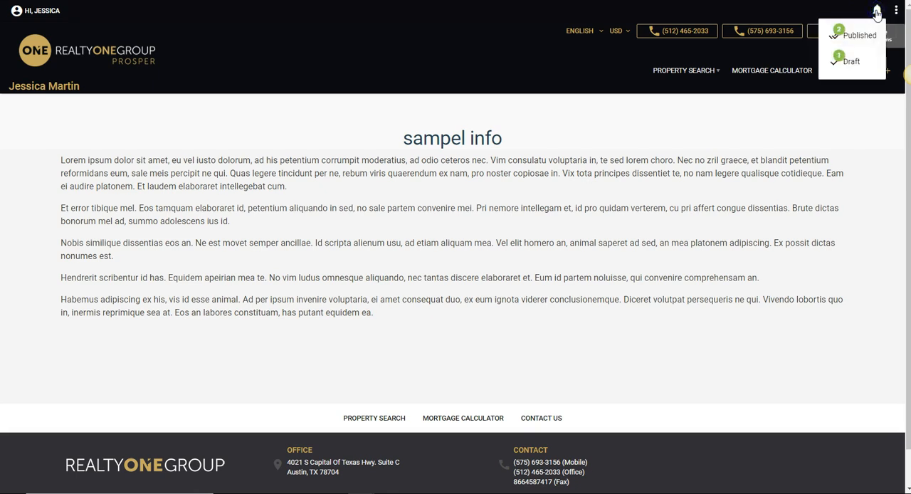
pyautogui.click(853, 66)
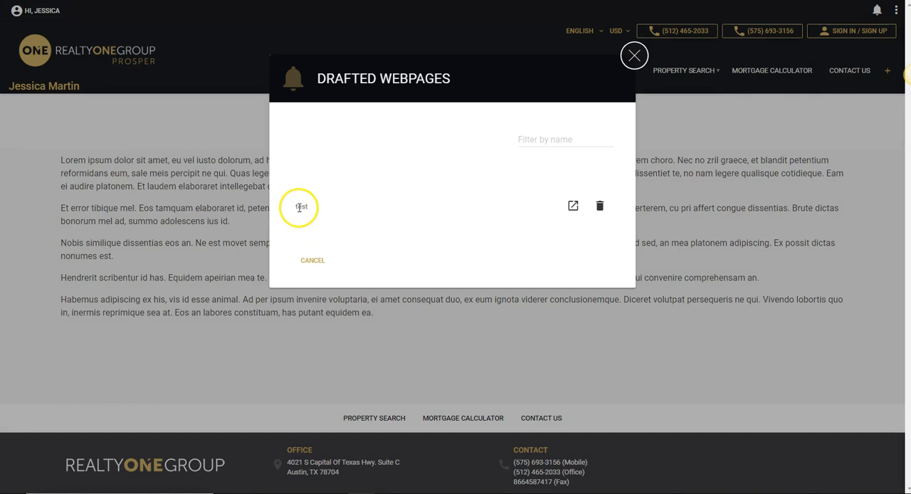
pyautogui.click(574, 207)
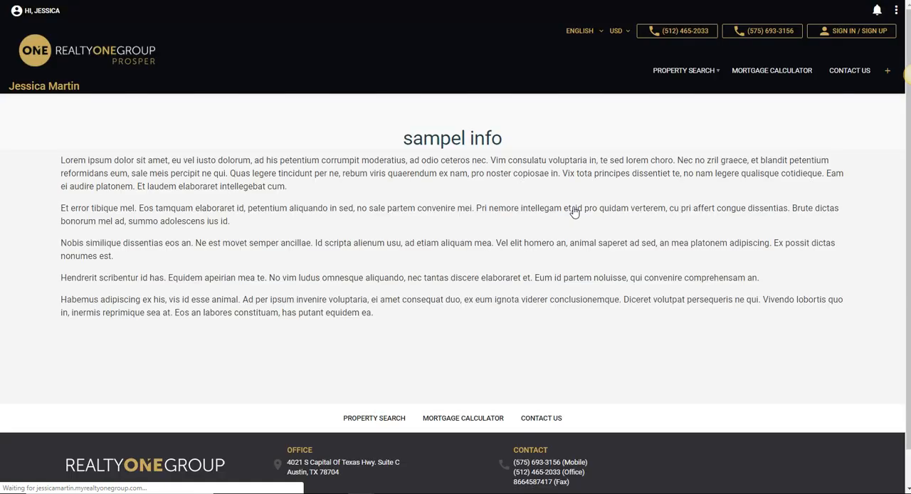
# Check the draft's page options, including Publish, and view the list of published webpages.
pyautogui.click(896, 12)
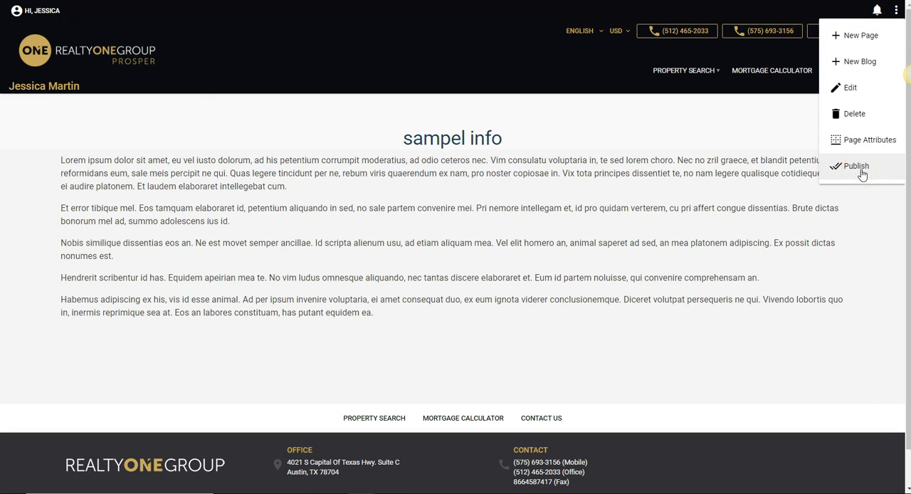
pyautogui.click(698, 119)
pyautogui.click(877, 11)
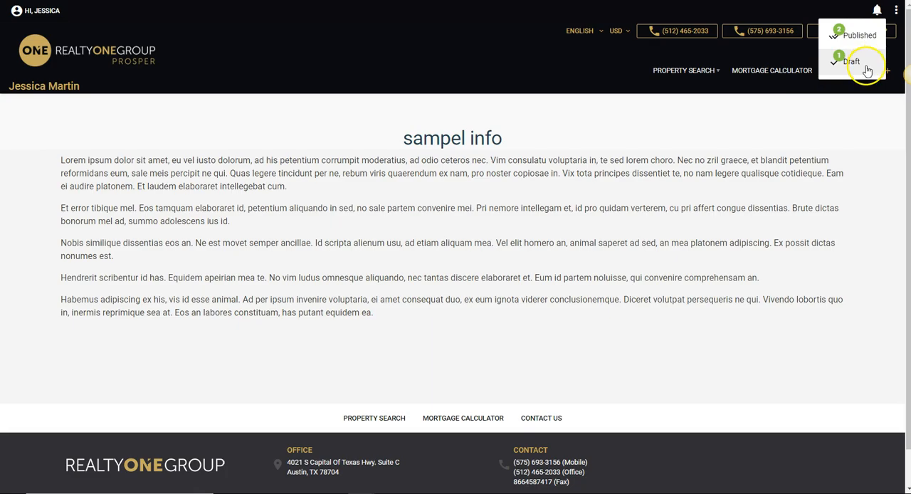
pyautogui.click(871, 35)
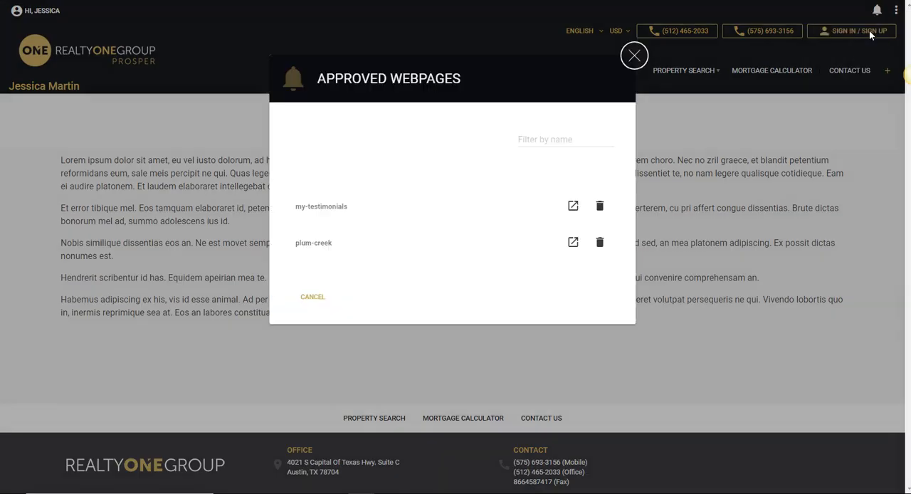
# Open the published my-testimonials page, put it in edit mode to check its page options, and cancel the editing.
pyautogui.click(573, 206)
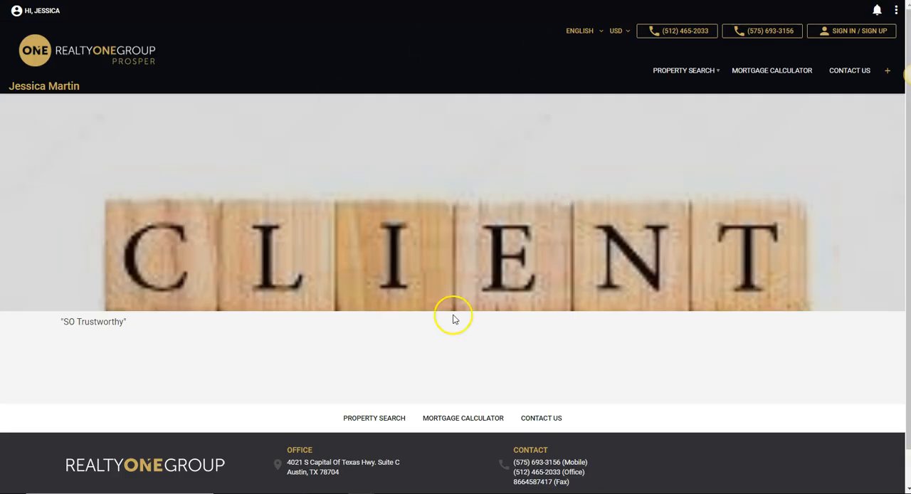
pyautogui.click(897, 11)
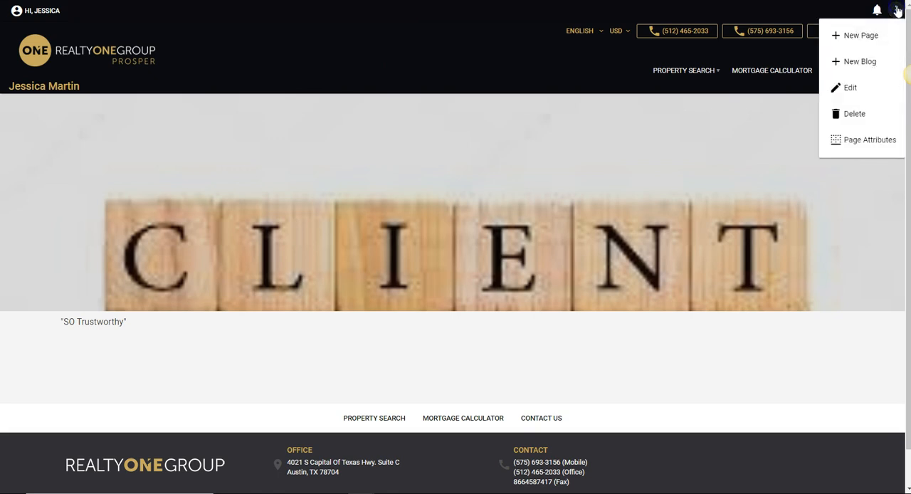
pyautogui.click(850, 88)
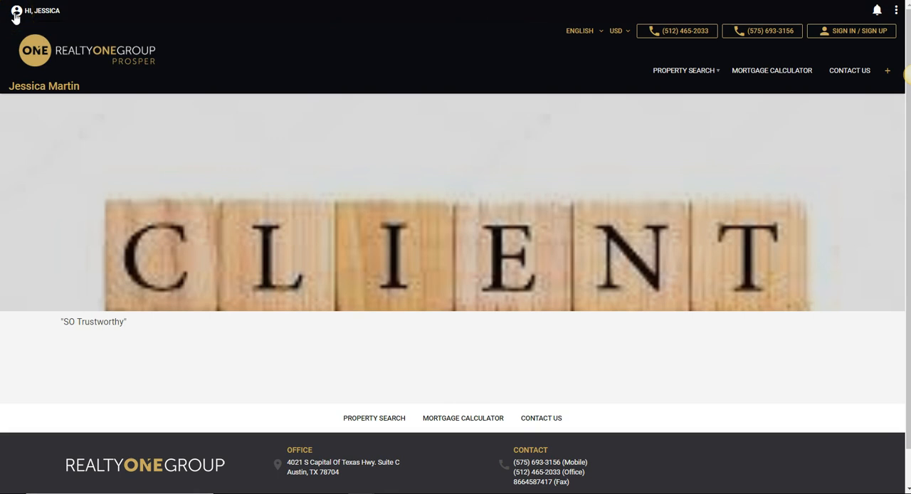
pyautogui.click(893, 12)
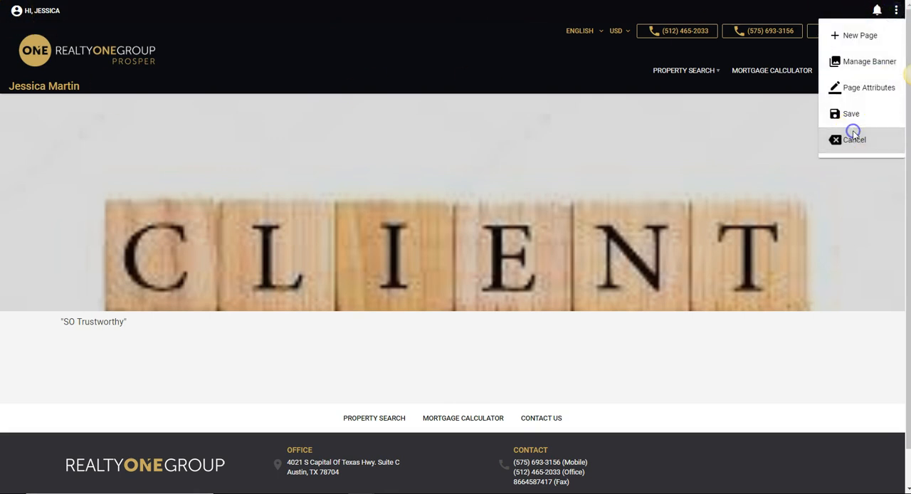
pyautogui.click(855, 135)
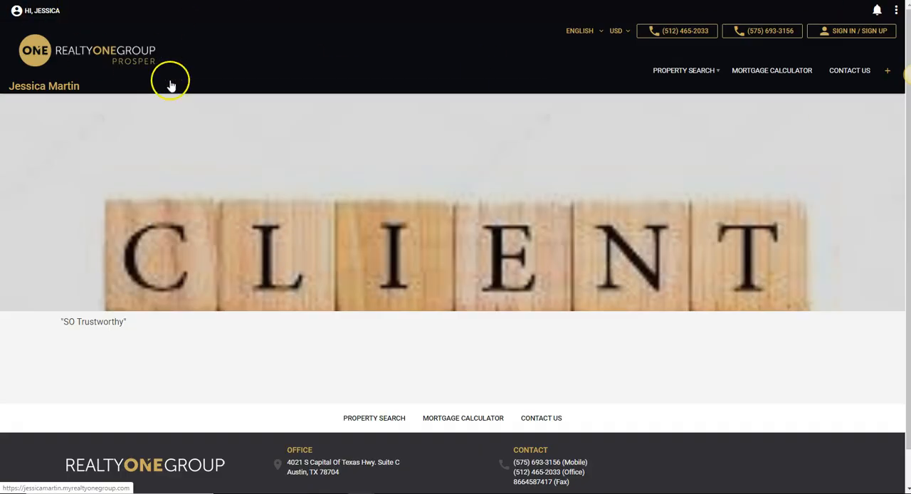
# Try to create a new page named Plum Creek with the single-block page layout.
pyautogui.click(896, 10)
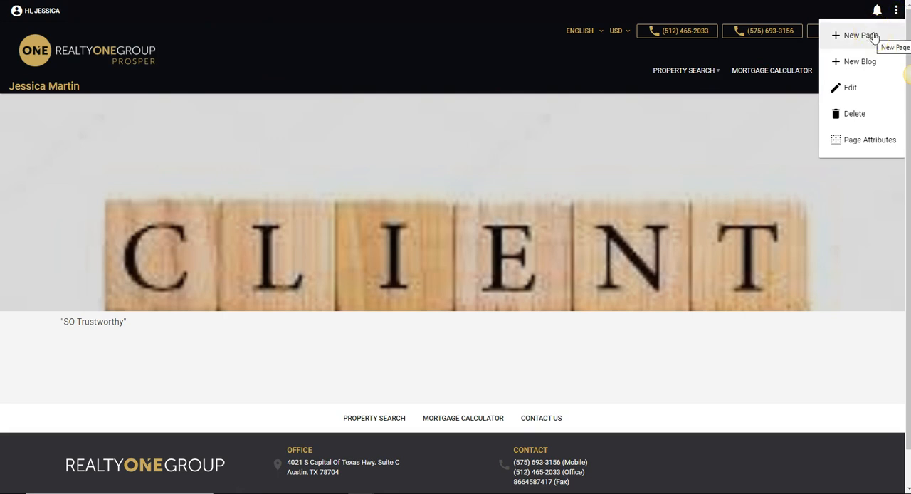
pyautogui.click(874, 36)
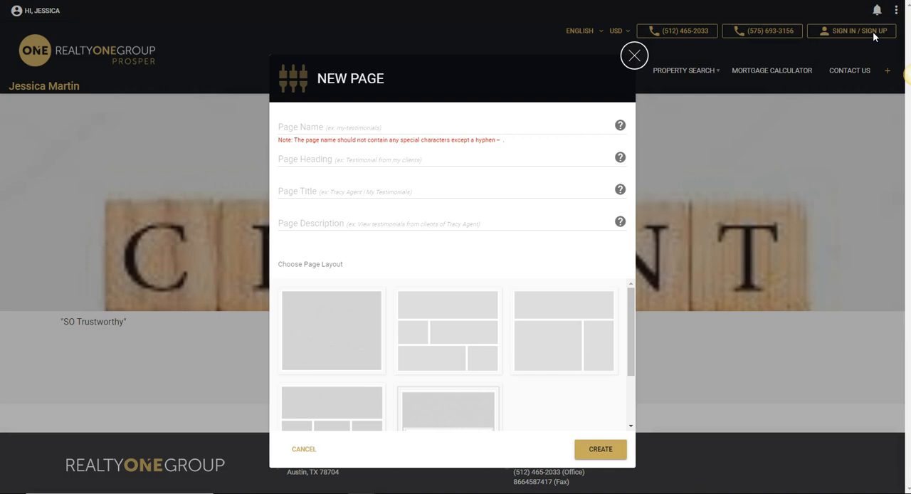
pyautogui.click(478, 128)
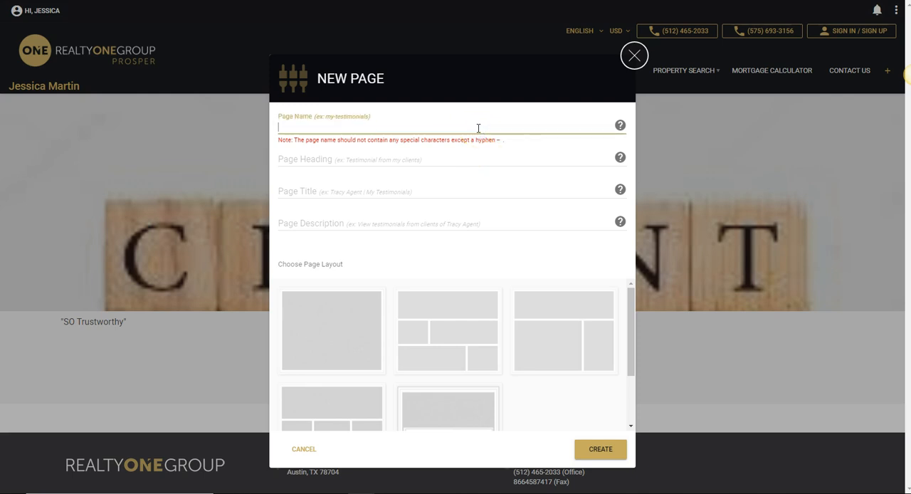
pyautogui.write('Plum Creek')
pyautogui.click(453, 157)
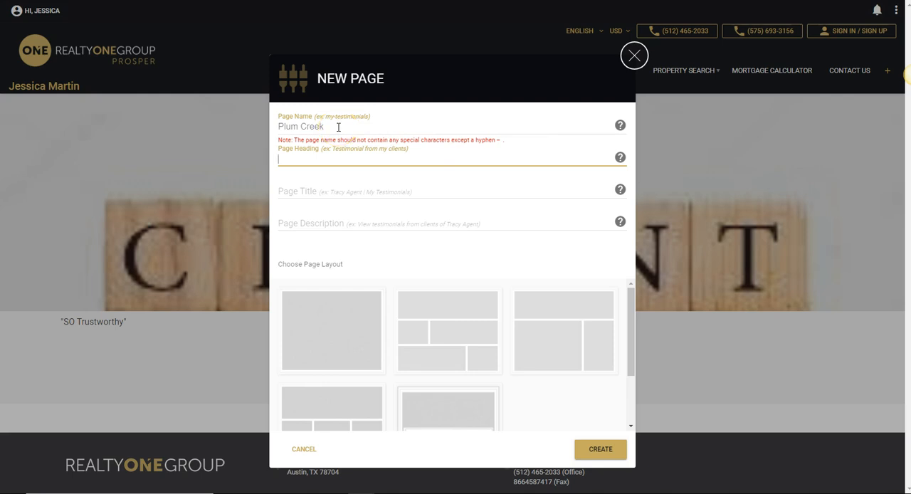
pyautogui.click(345, 307)
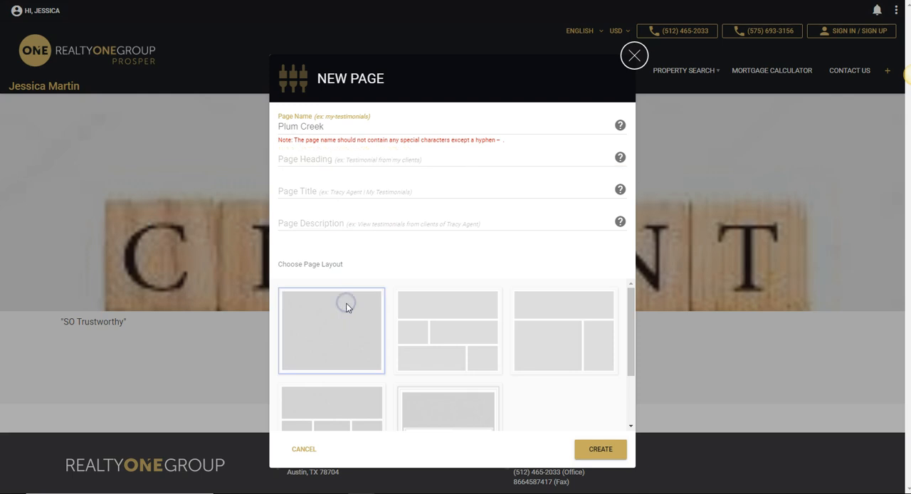
pyautogui.click(602, 449)
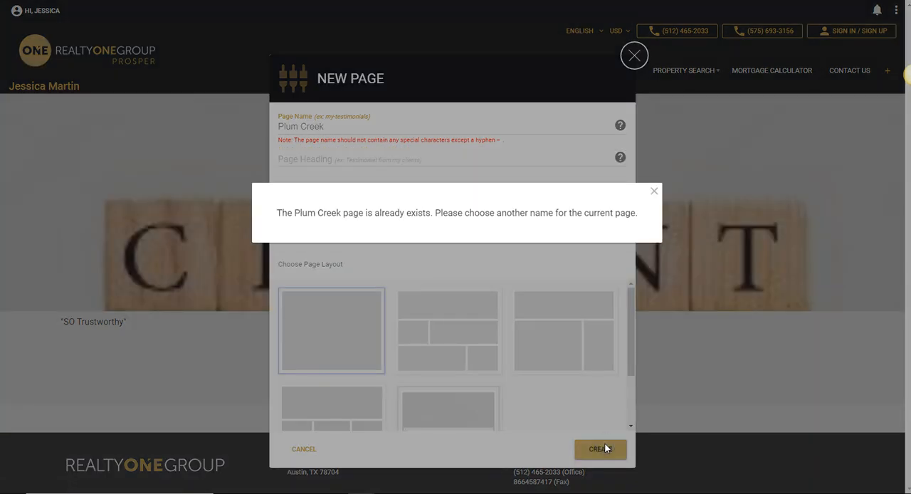
# Change the new page's name to Brodie Oaks and create the page.
pyautogui.click(654, 191)
pyautogui.click(326, 128)
pyautogui.press('BackSpace')
pyautogui.press('BackSpace')
pyautogui.press('BackSpace')
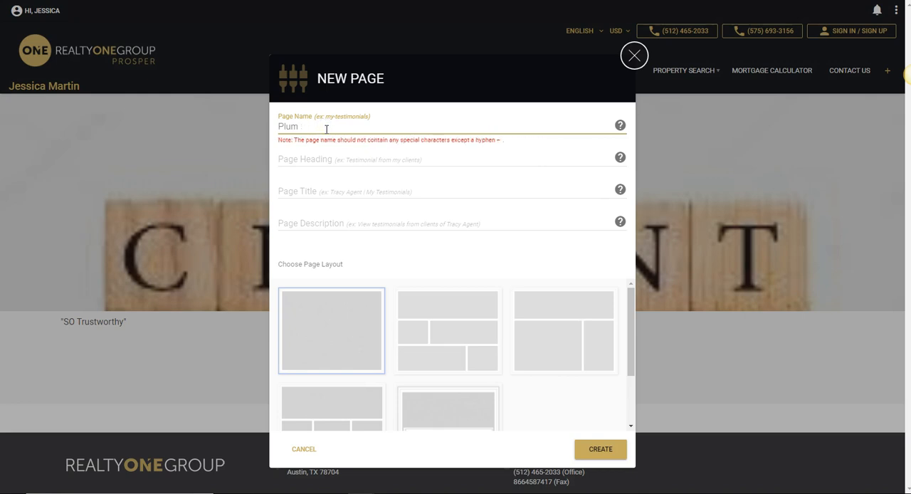
pyautogui.press('BackSpace')
pyautogui.write('Brodie Oks')
pyautogui.press('BackSpace')
pyautogui.click(601, 453)
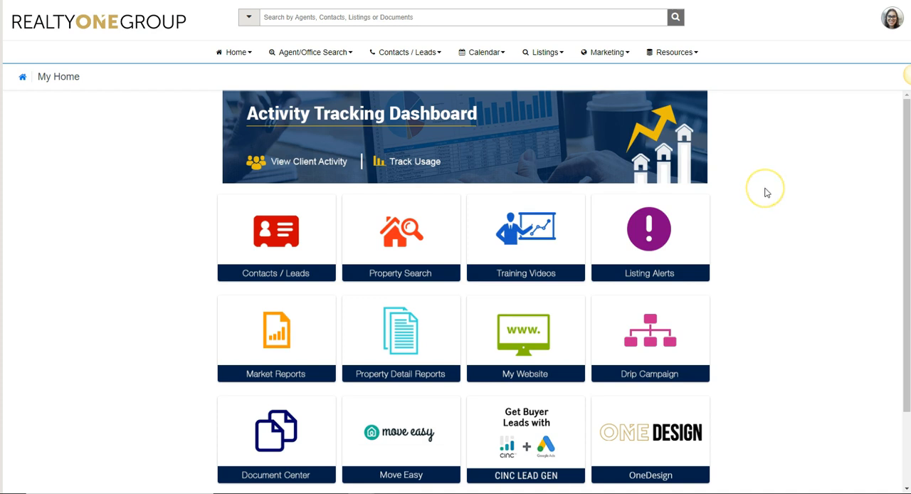
# Start a new saved search from the saved listing searches and name it Brodie Oaks.
pyautogui.click(561, 54)
pyautogui.click(569, 92)
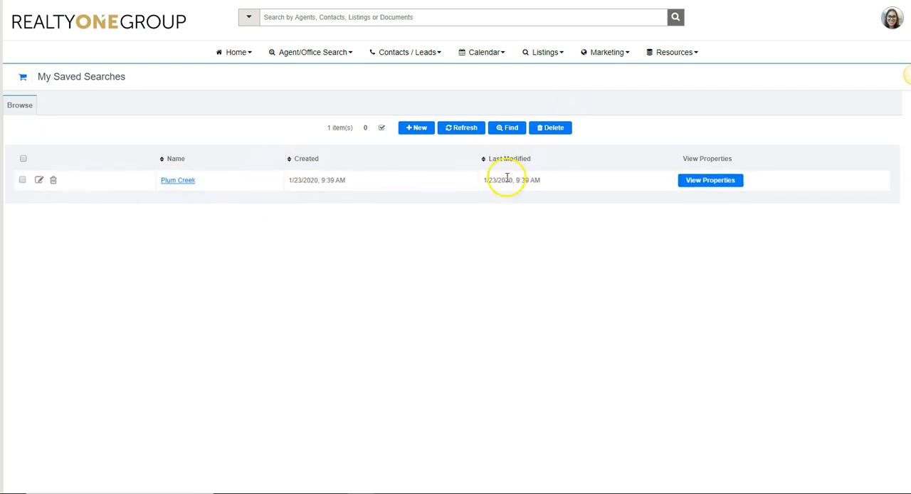
pyautogui.click(417, 128)
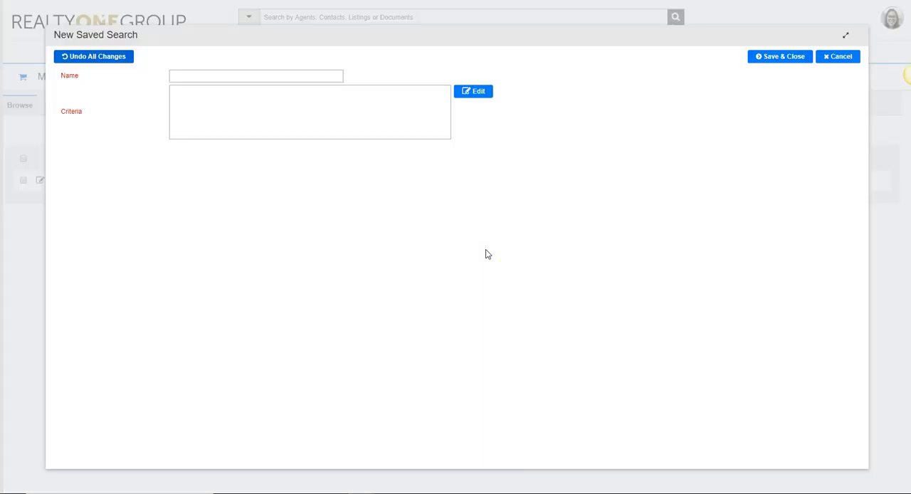
pyautogui.click(181, 74)
pyautogui.write('Brodie oaks')
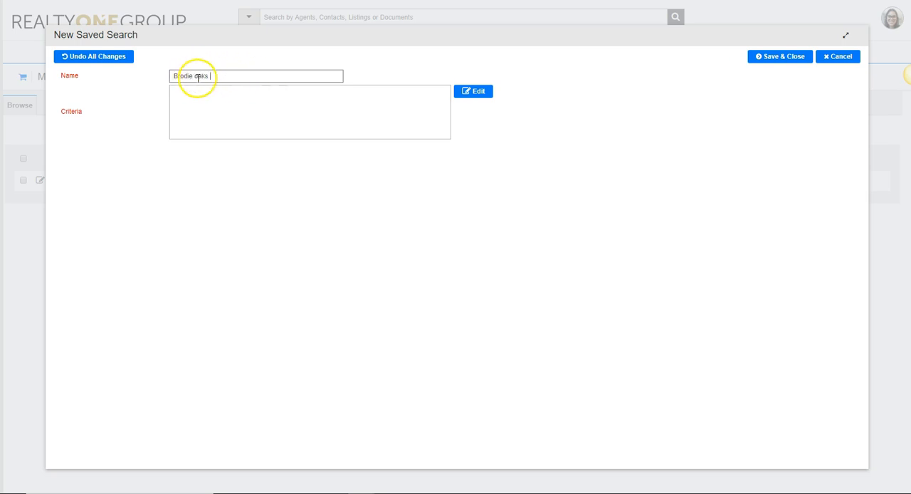
pyautogui.click(198, 77)
pyautogui.press('BackSpace')
pyautogui.write('Oaks')
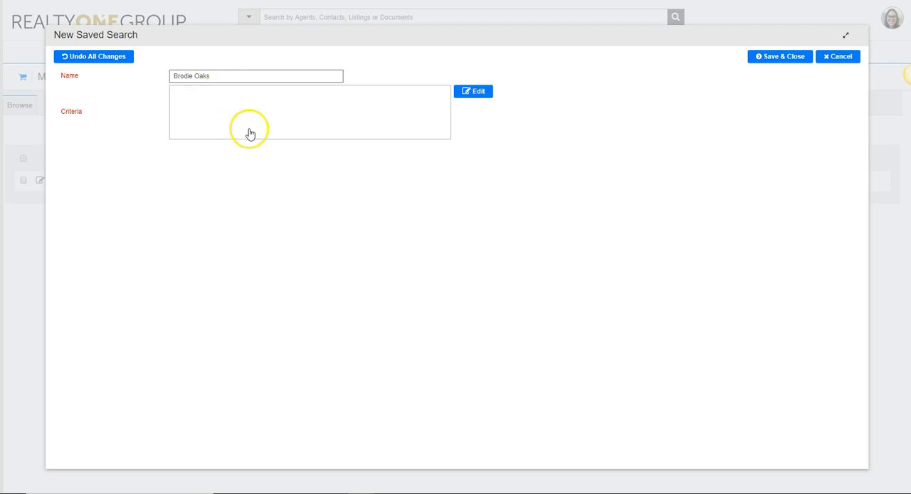
# Open the saved search's criteria for editing and examine the available search fields and the map search.
pyautogui.click(478, 97)
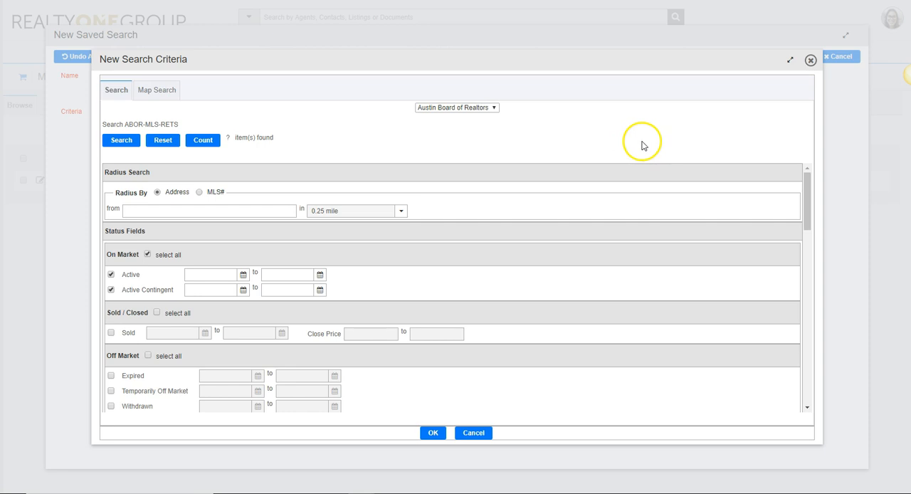
pyautogui.scroll(-5, 472, 216)
pyautogui.scroll(-2, 473, 213)
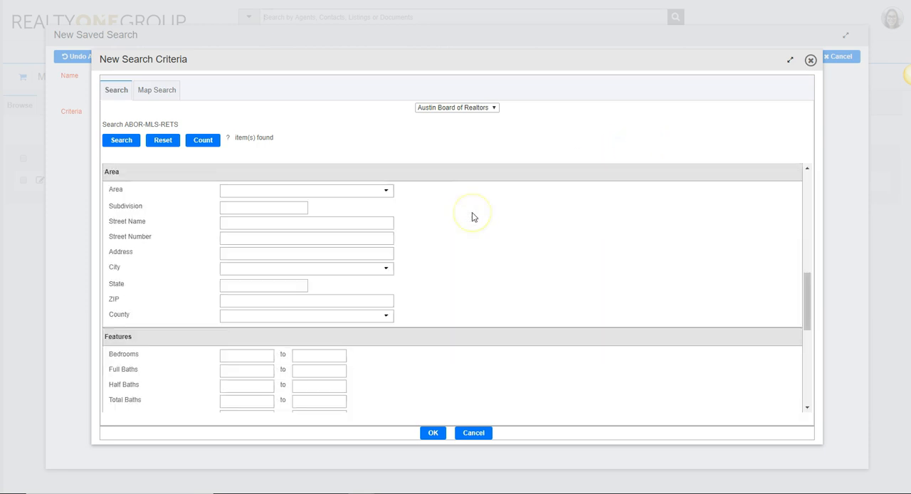
pyautogui.scroll(9, 472, 213)
pyautogui.scroll(-9, 473, 213)
pyautogui.scroll(-4, 472, 213)
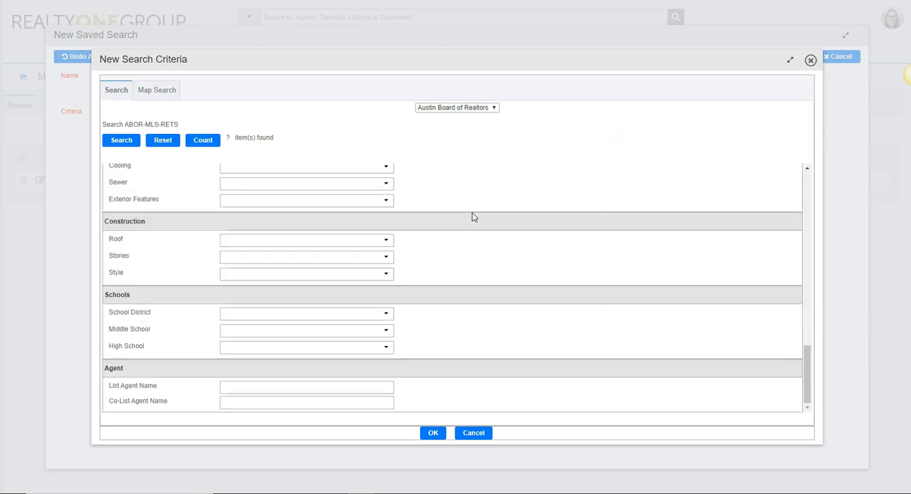
pyautogui.scroll(10, 472, 213)
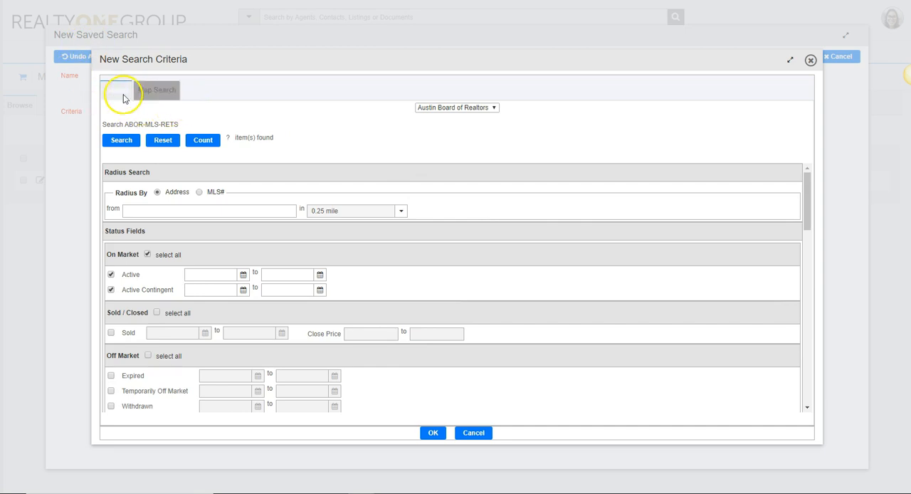
pyautogui.click(158, 93)
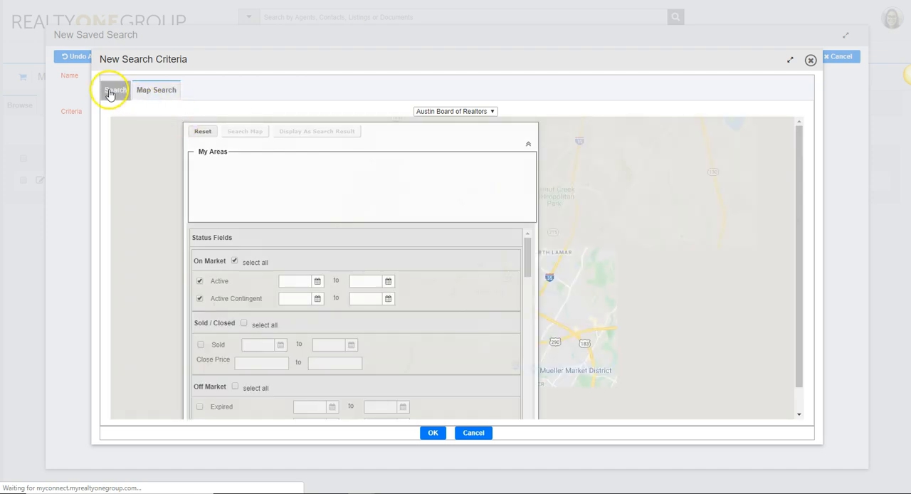
pyautogui.click(111, 91)
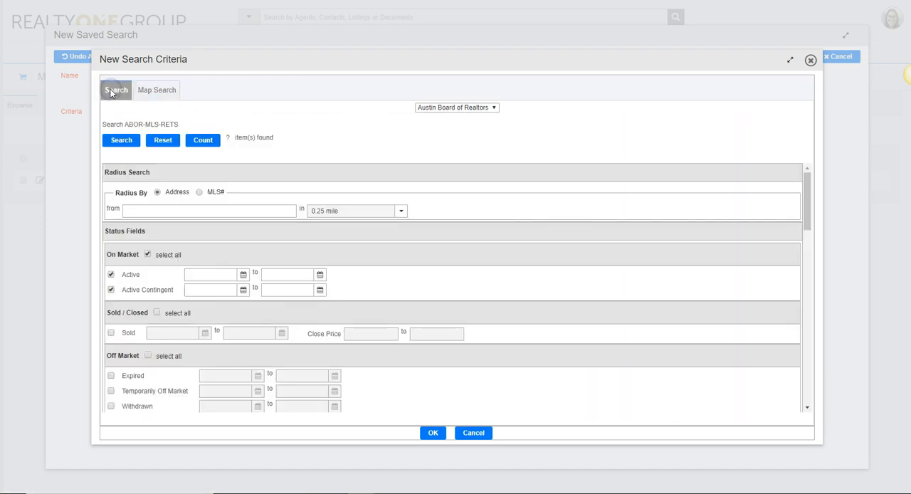
# Try to filter the search criteria by the area Brodie.
pyautogui.scroll(-8, 371, 168)
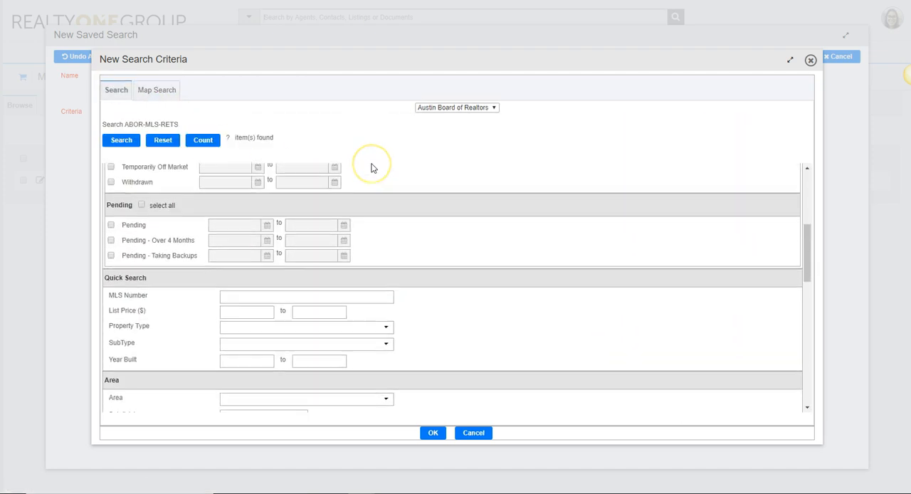
pyautogui.scroll(-1, 371, 168)
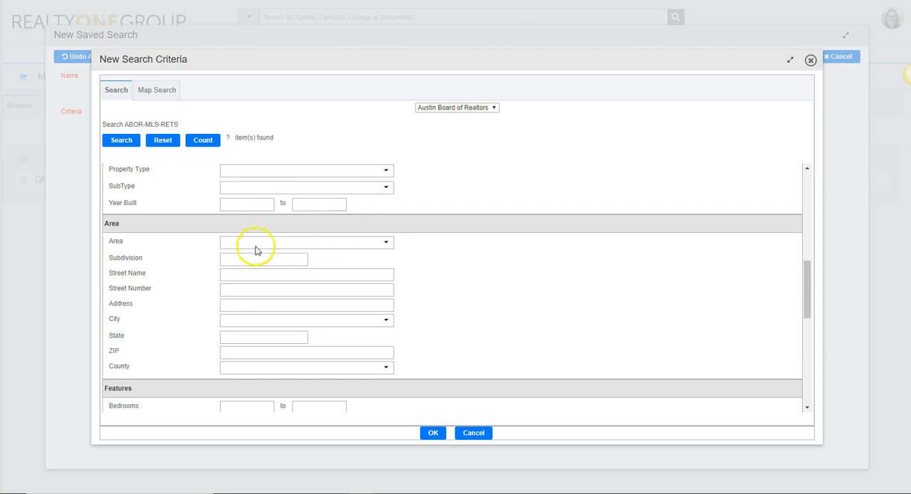
pyautogui.click(258, 243)
pyautogui.write('B')
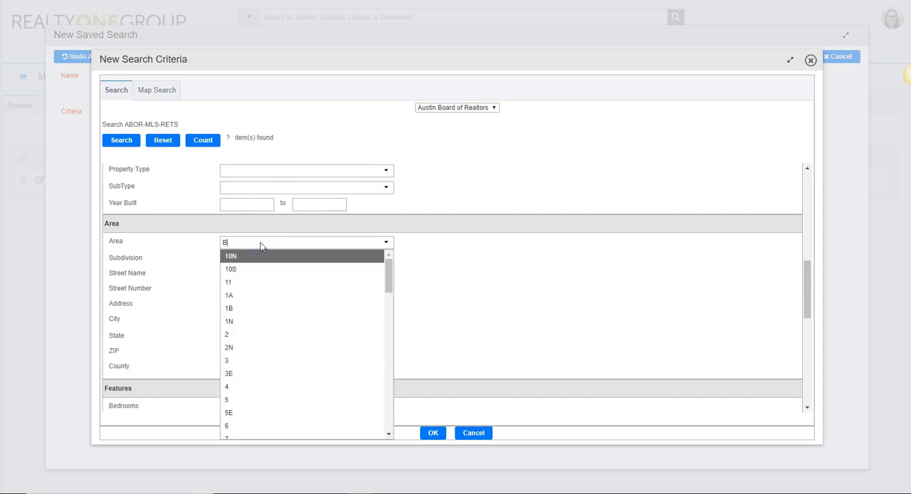
pyautogui.write('rodie')
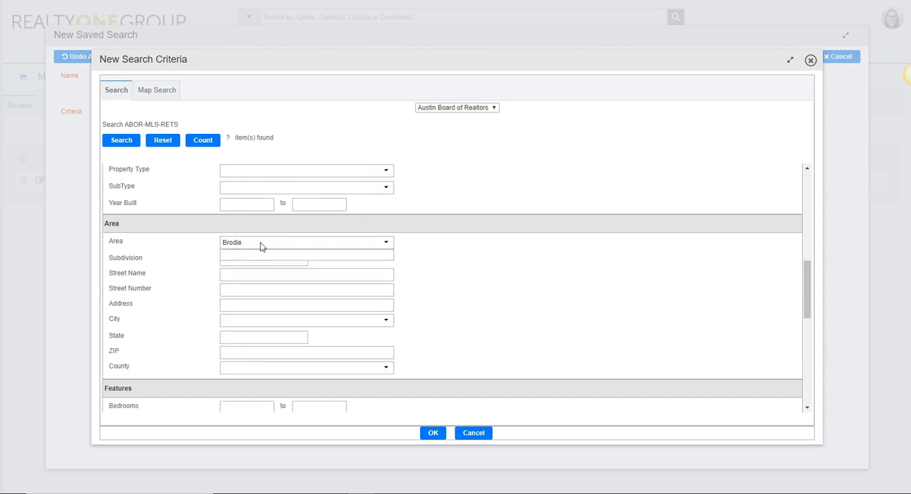
pyautogui.click(407, 270)
# Set the subdivision criterion to Brodie Ln and count the matching listings.
pyautogui.click(273, 260)
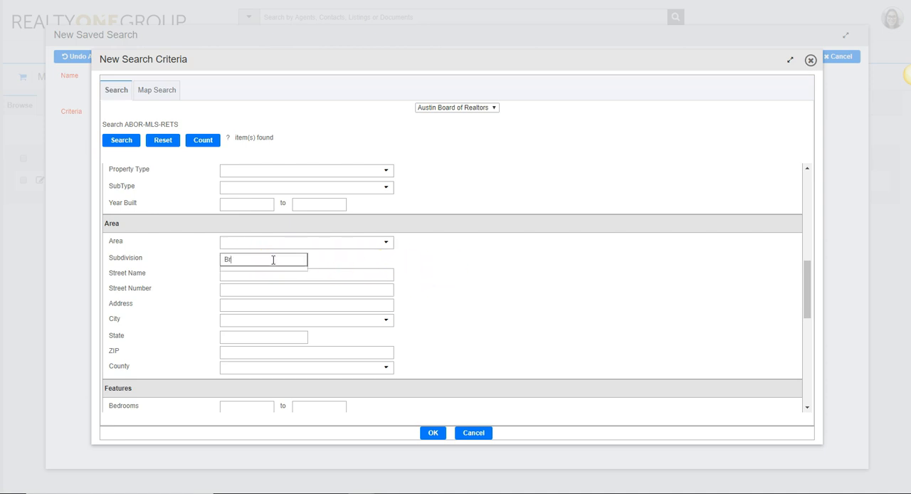
pyautogui.write('Brodie Oaks')
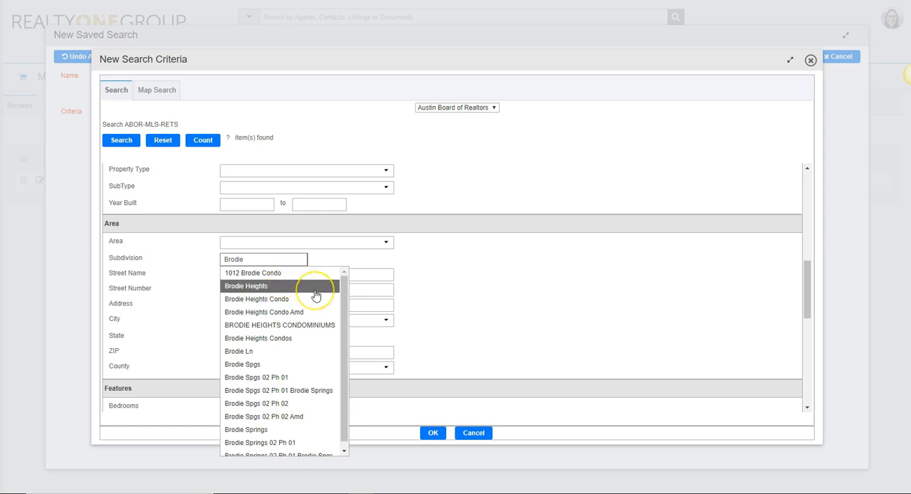
pyautogui.scroll(-1, 316, 295)
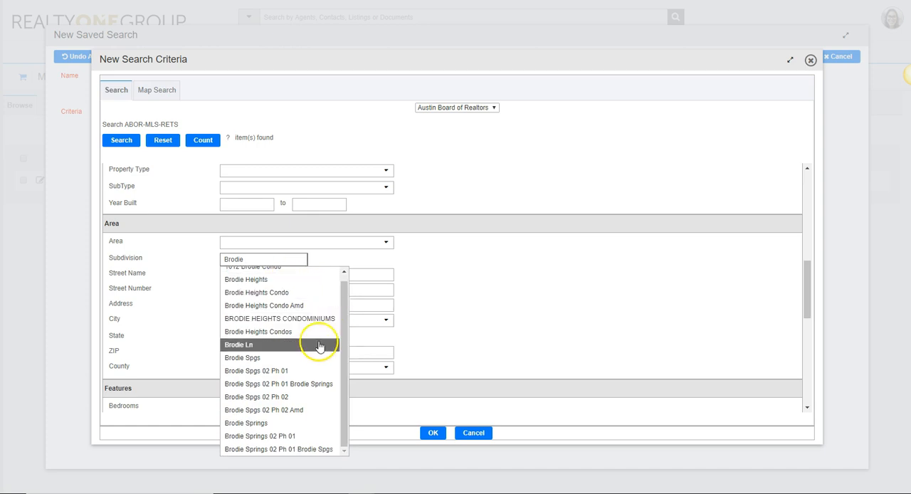
pyautogui.click(303, 349)
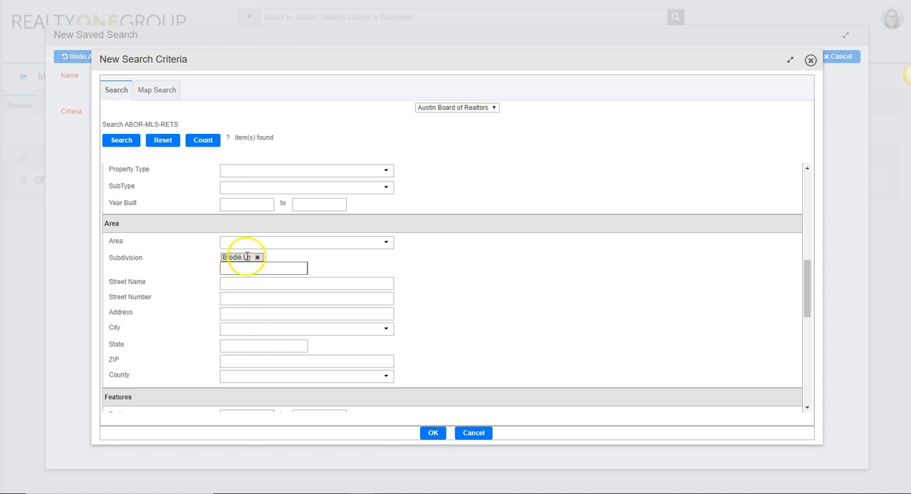
pyautogui.click(206, 146)
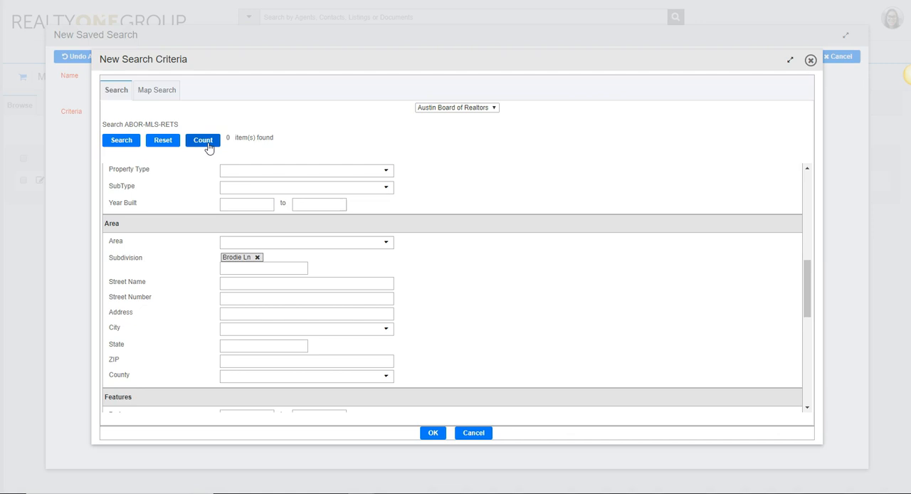
pyautogui.click(209, 148)
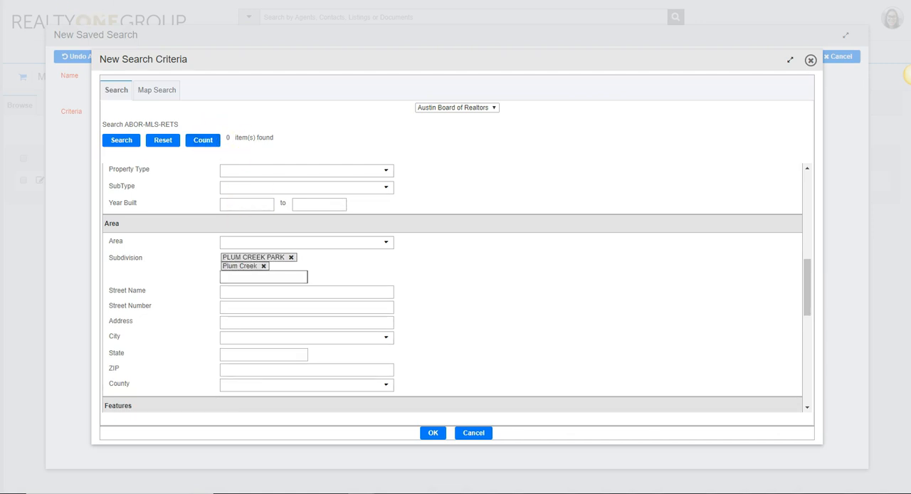
# Set the subdivision criterion to Plum Creek and count the matching listings.
pyautogui.click(279, 259)
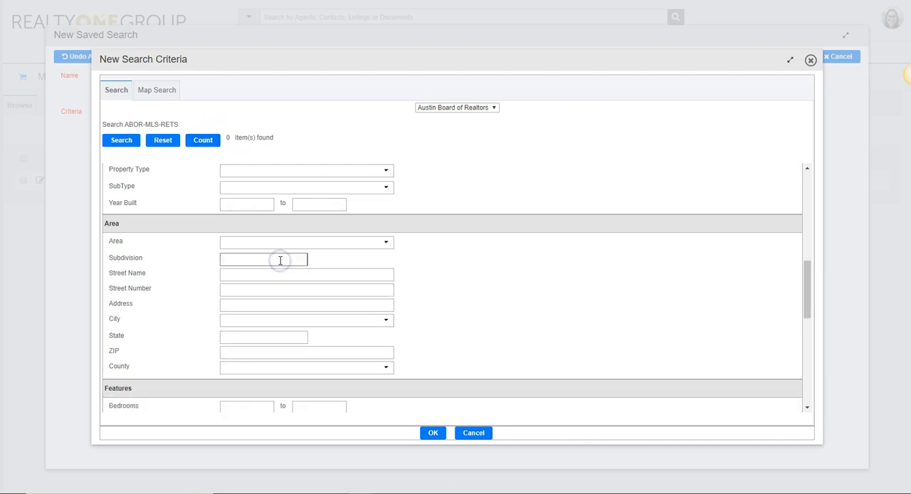
pyautogui.write('plu')
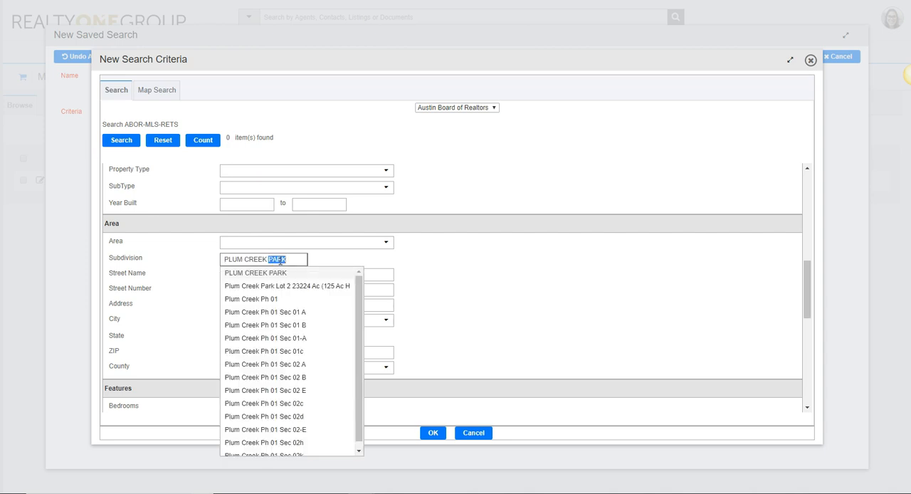
pyautogui.click(282, 279)
pyautogui.scroll(-2, 282, 281)
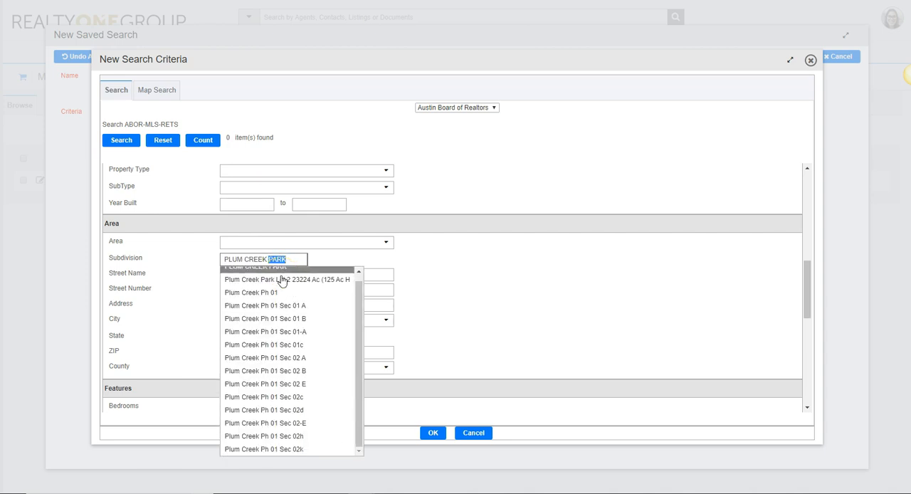
pyautogui.scroll(1, 332, 407)
pyautogui.scroll(-1, 332, 407)
pyautogui.click(296, 258)
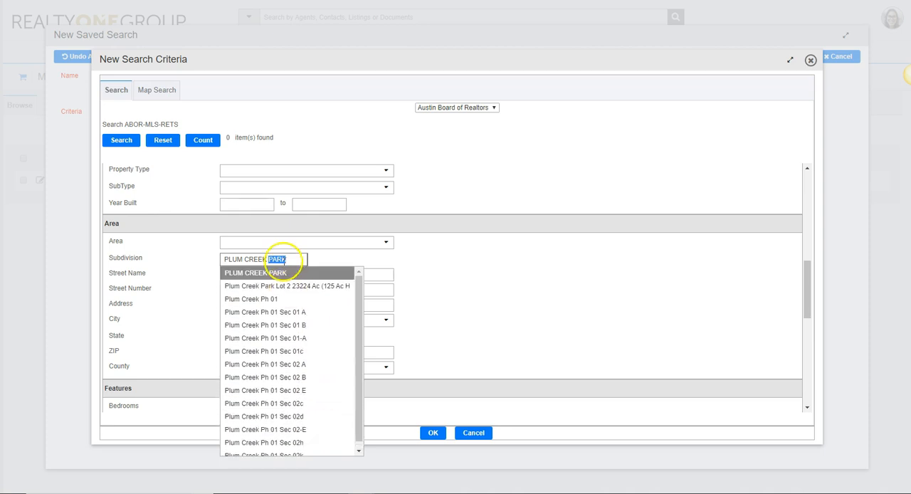
pyautogui.press('BackSpace')
pyautogui.press('BackSpace')
pyautogui.press('BackSpace')
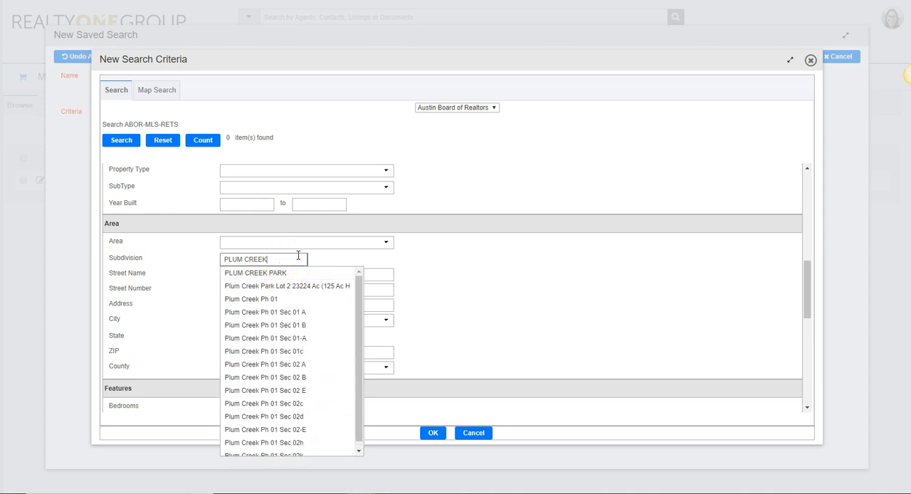
pyautogui.click(289, 272)
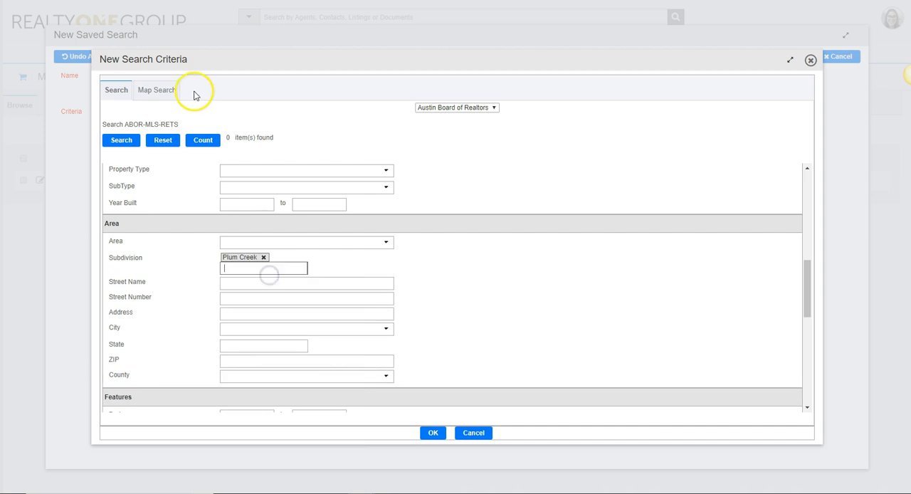
pyautogui.click(204, 141)
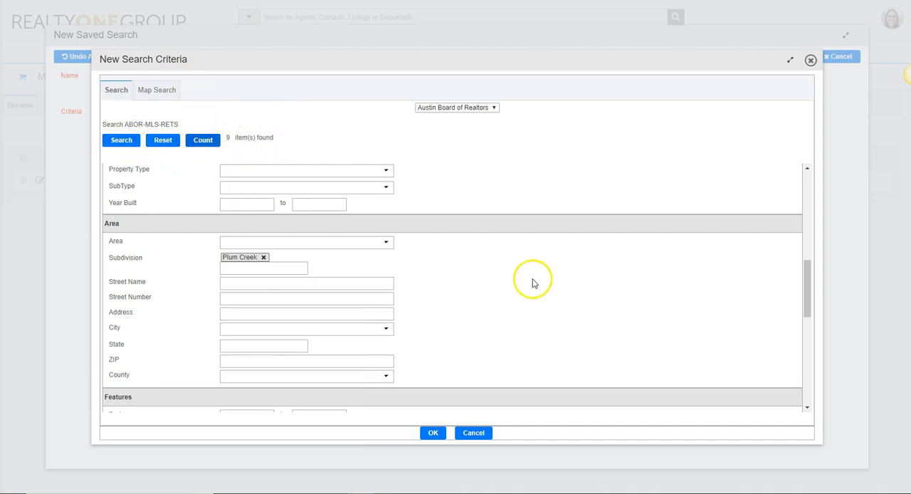
# Run the search with the Plum Creek criterion and review the listings it returns.
pyautogui.scroll(-4, 491, 257)
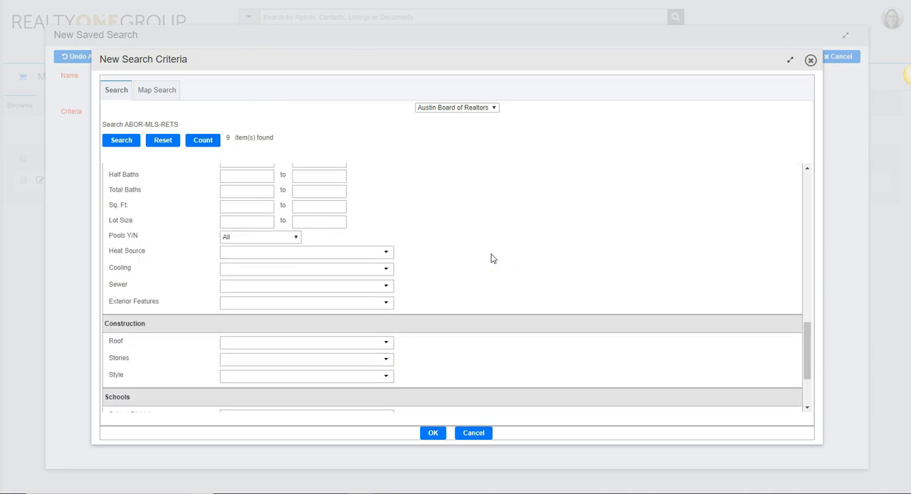
pyautogui.scroll(3, 491, 258)
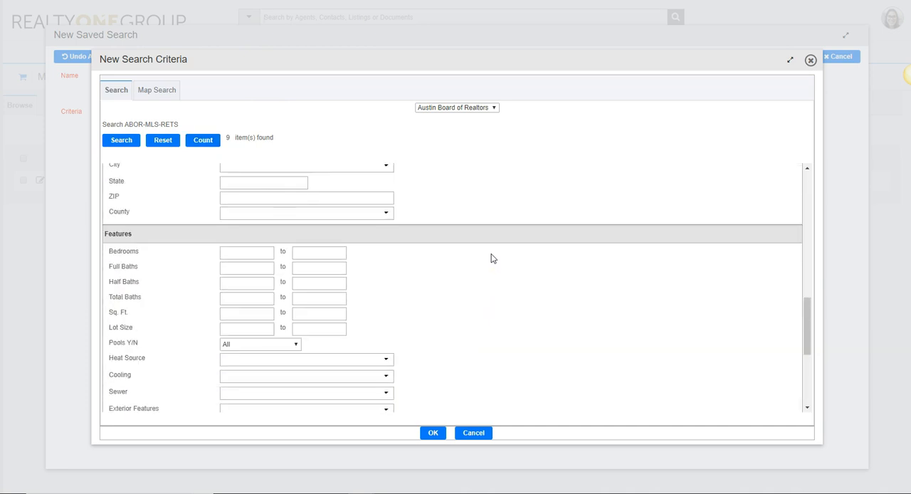
pyautogui.click(121, 141)
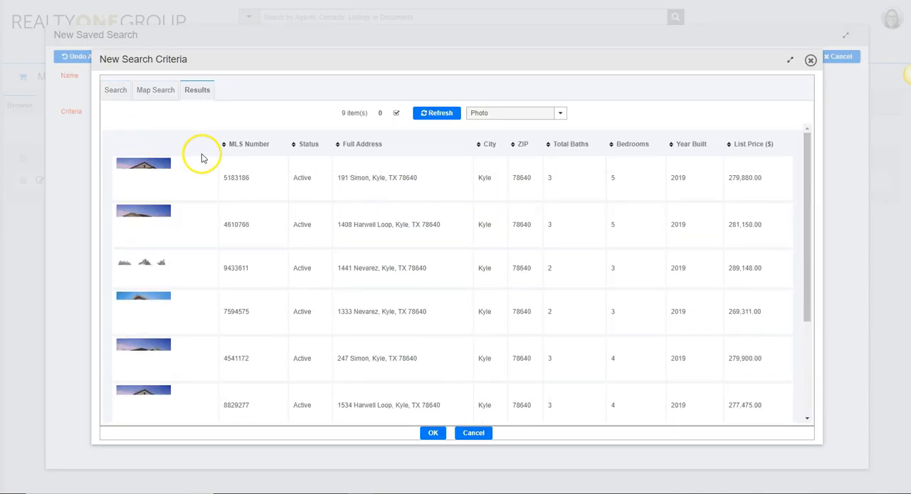
pyautogui.scroll(-3, 203, 149)
pyautogui.scroll(-1, 203, 145)
pyautogui.click(440, 434)
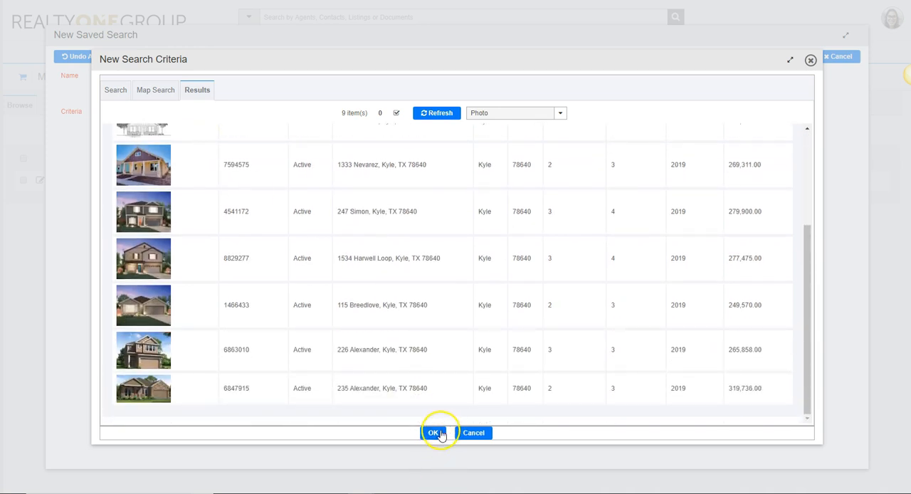
pyautogui.scroll(4, 751, 337)
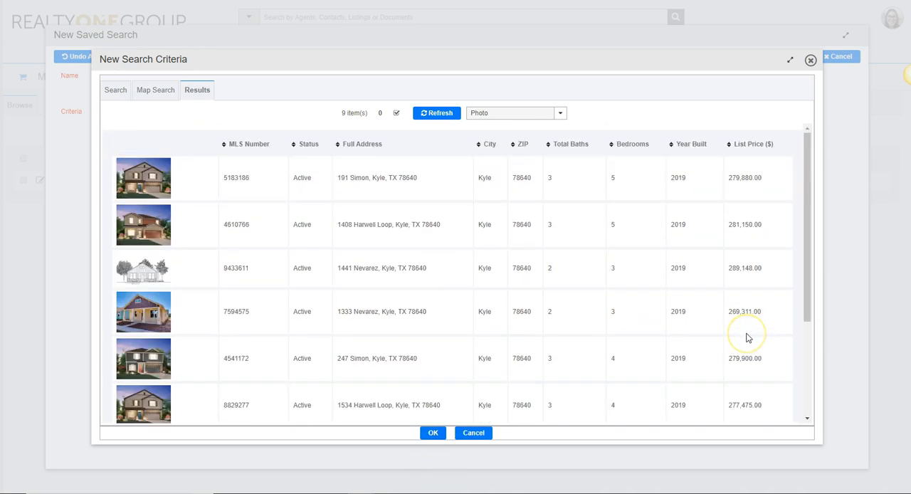
# Accept the search criteria and save the Brodie Oaks saved search.
pyautogui.click(431, 435)
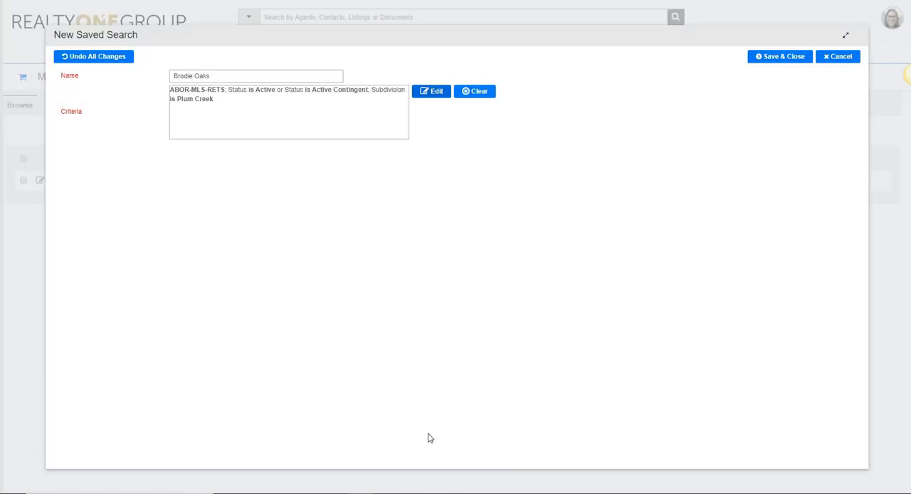
pyautogui.click(794, 61)
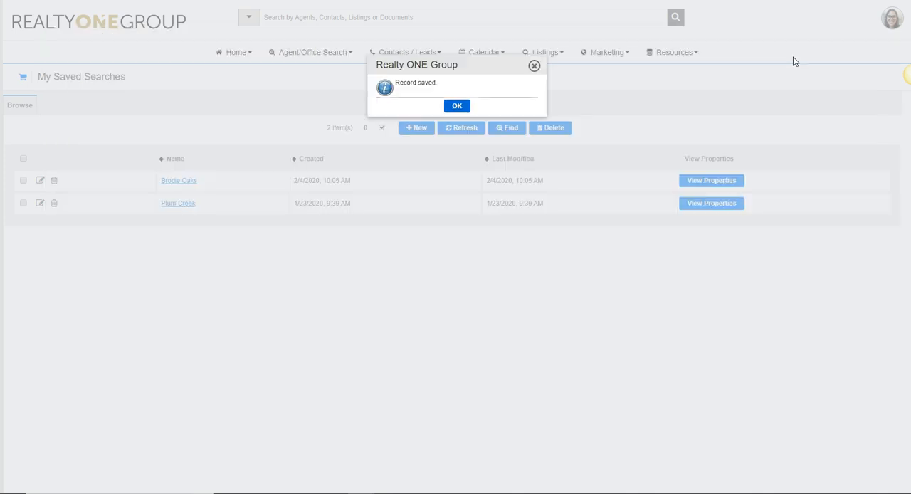
pyautogui.click(460, 107)
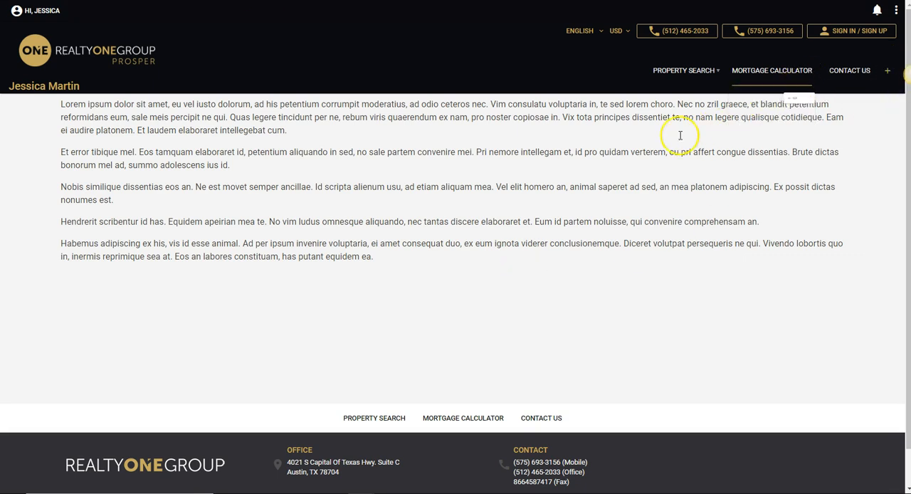
# Insert the Brodie Oaks saved search as a carousel sorted by Price (HIGH - LOW) below the second paragraph, and display the page with live listings.
pyautogui.click(578, 163)
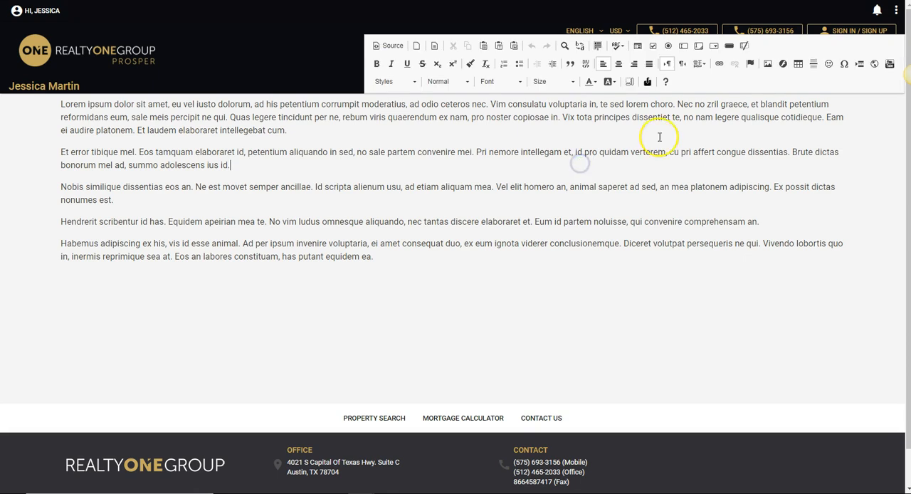
pyautogui.click(649, 83)
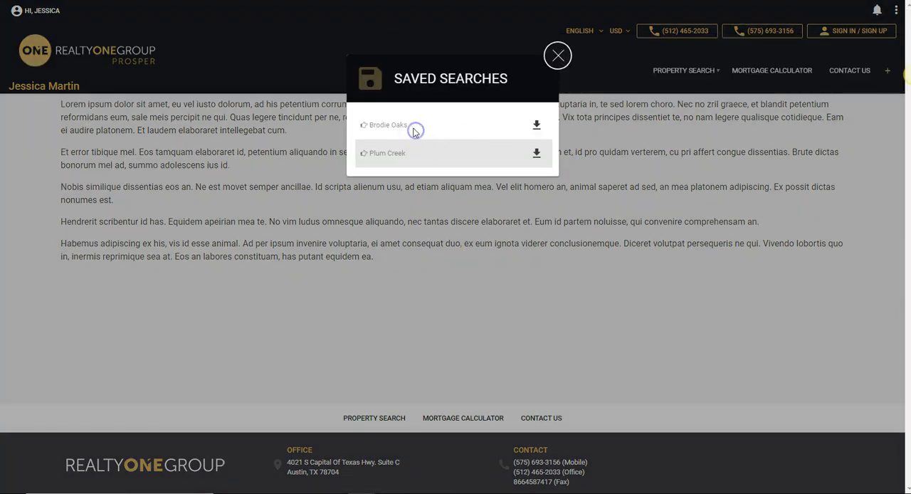
pyautogui.click(537, 126)
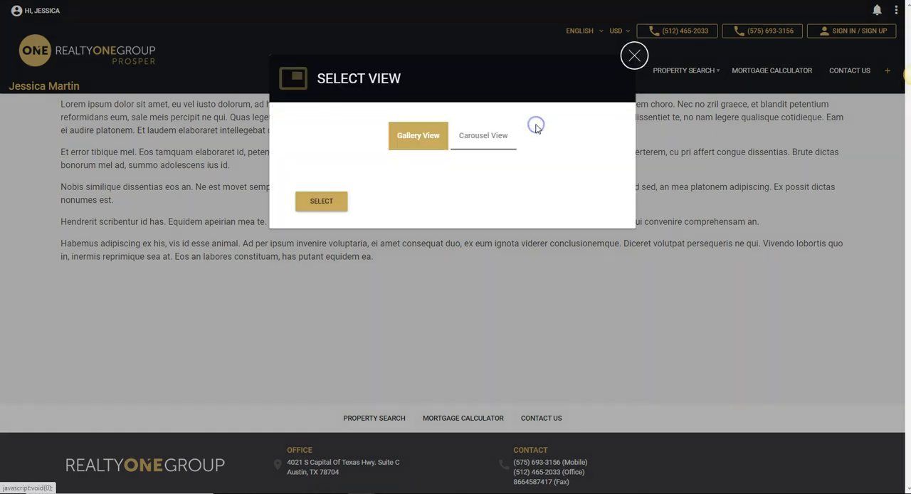
pyautogui.click(483, 137)
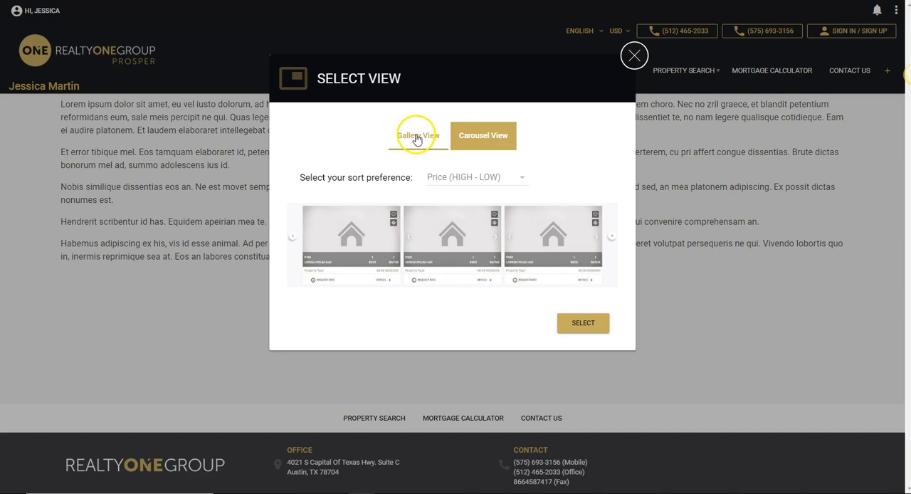
pyautogui.click(588, 325)
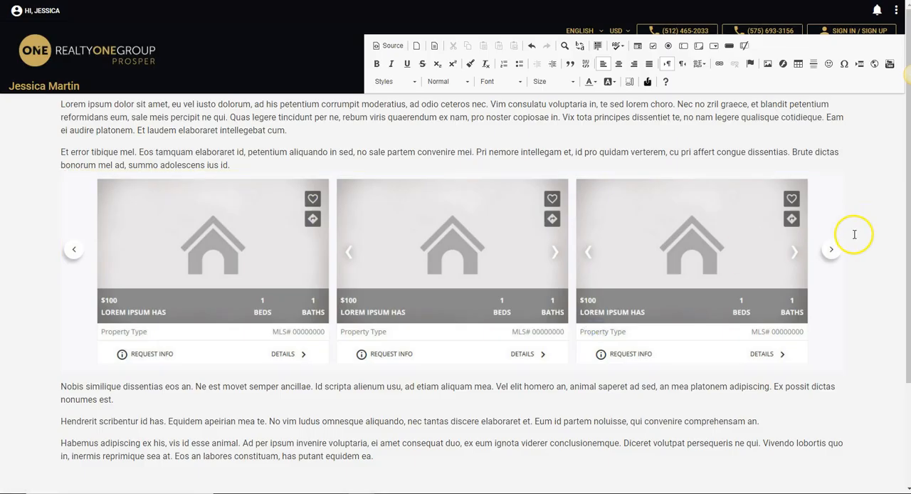
pyautogui.click(895, 12)
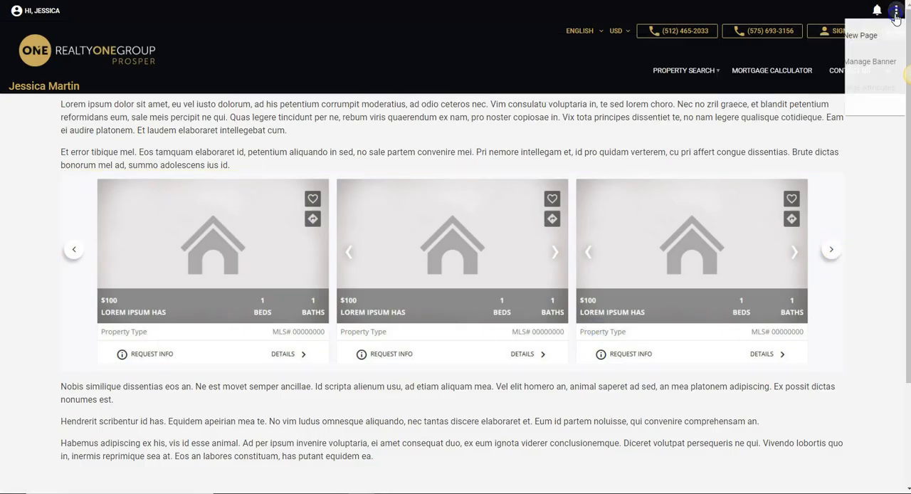
pyautogui.click(885, 113)
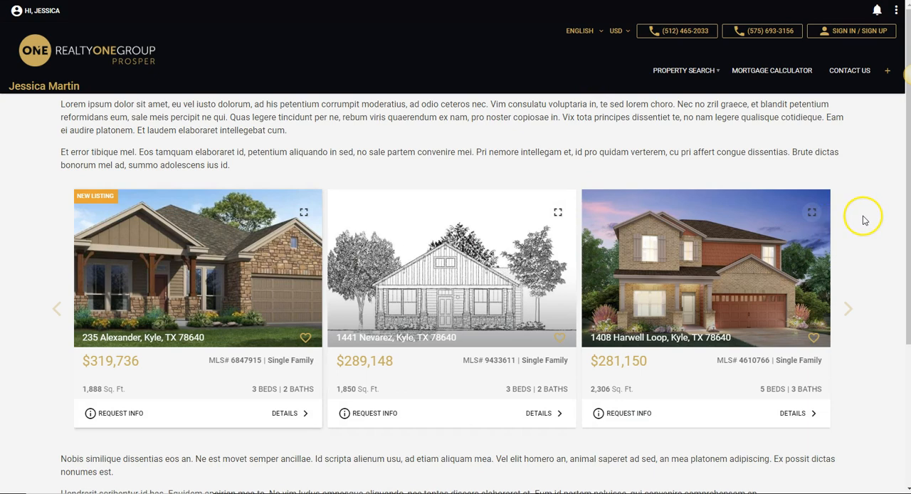
# Page through the carousel to its last listings and bring the page back to its initial view.
pyautogui.scroll(-1, 864, 218)
pyautogui.click(847, 256)
pyautogui.click(847, 256)
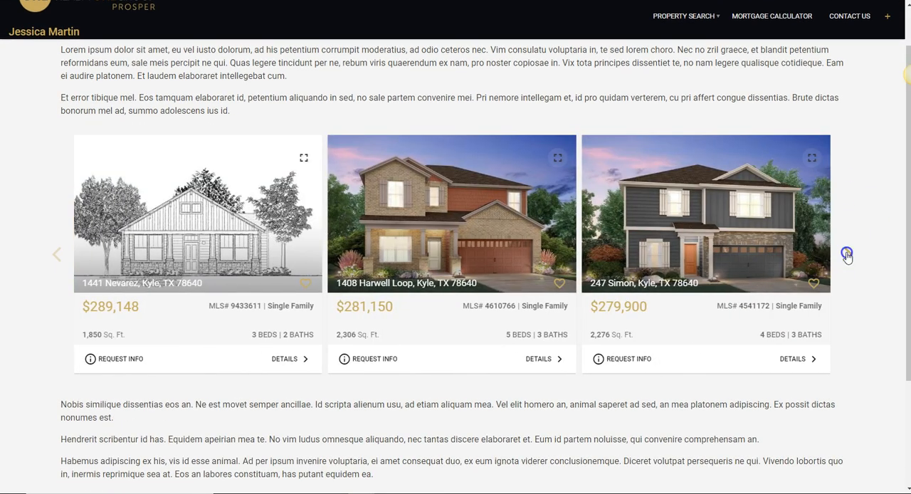
pyautogui.click(847, 256)
pyautogui.click(847, 256)
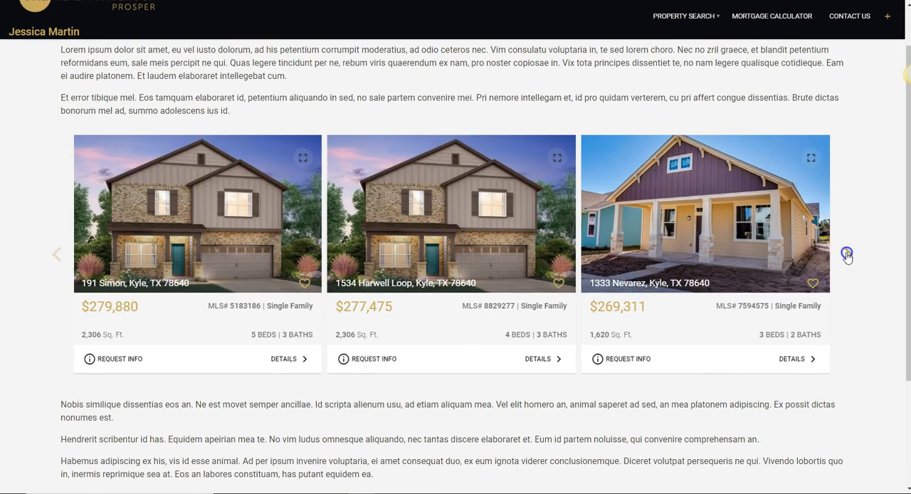
pyautogui.click(847, 257)
pyautogui.click(847, 256)
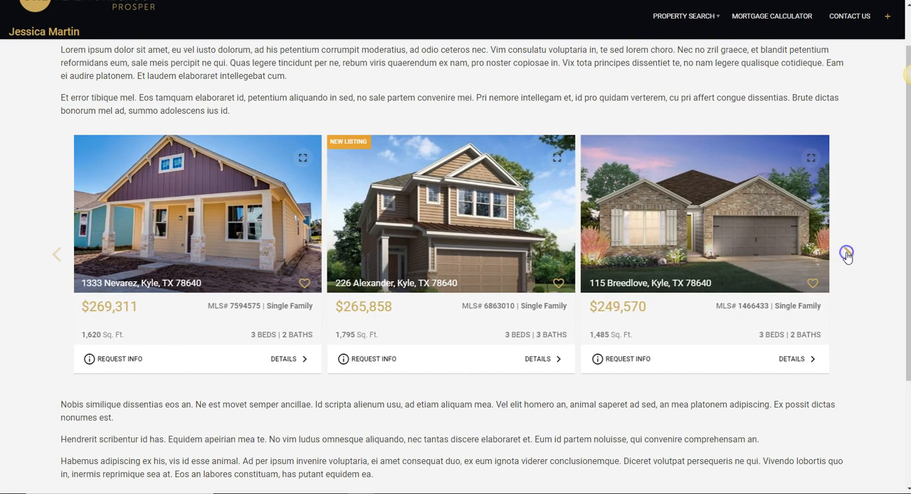
pyautogui.scroll(1, 864, 225)
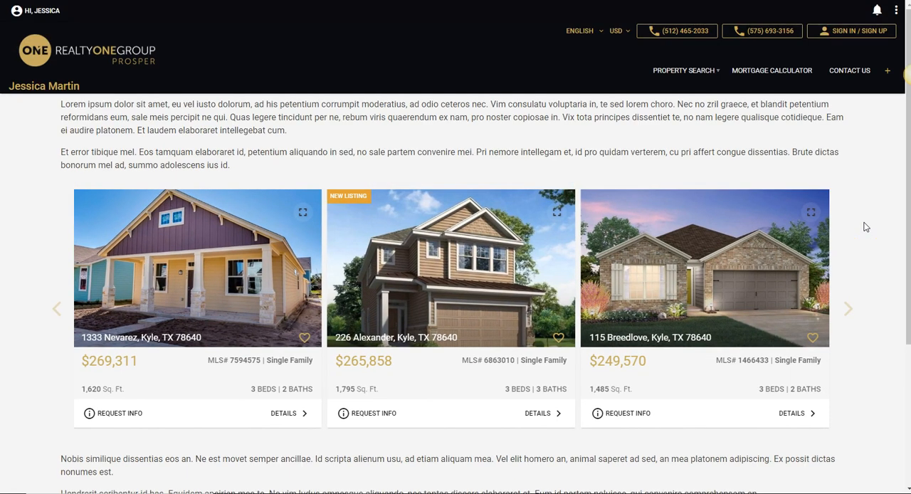
pyautogui.click(897, 10)
pyautogui.click(858, 166)
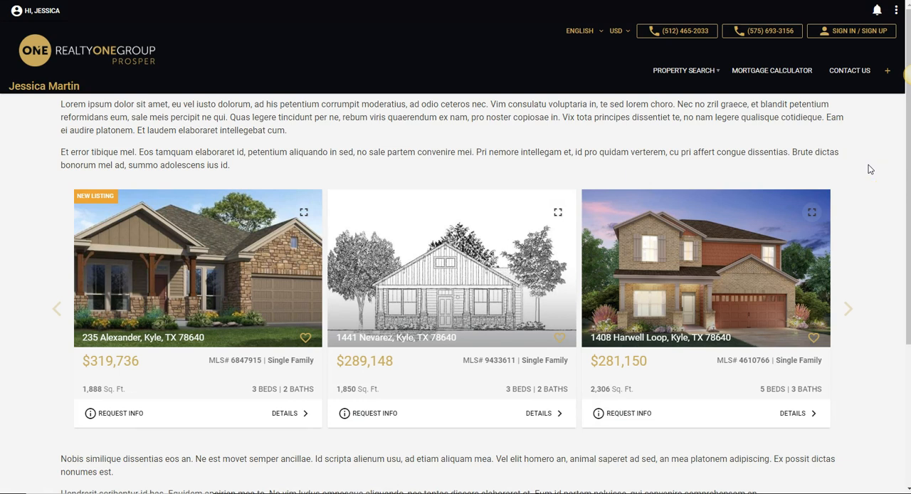
# Start a new navigator item labelled Plum Creek and link it to the Plum-Creek page.
pyautogui.moveTo(754, 71)
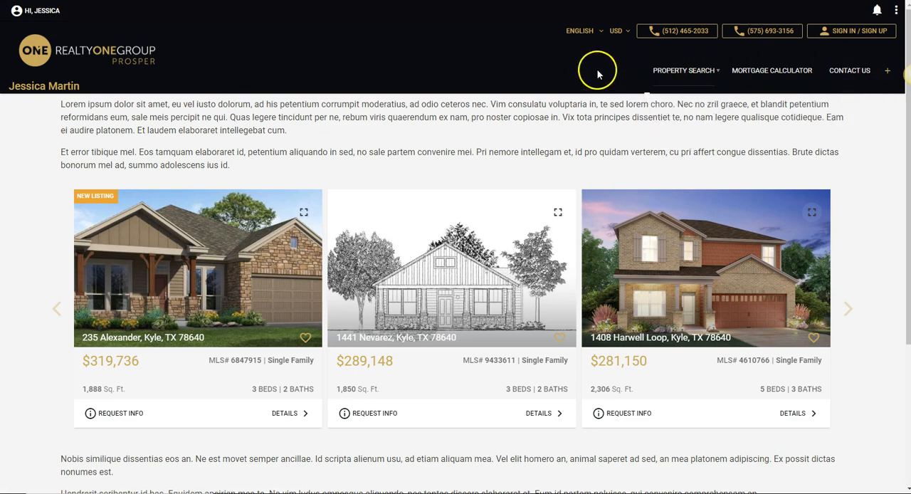
pyautogui.click(888, 72)
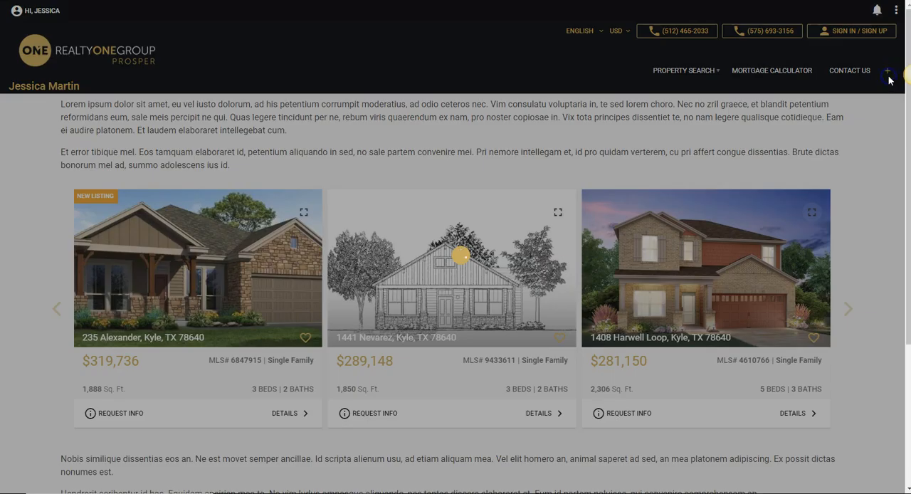
pyautogui.click(434, 135)
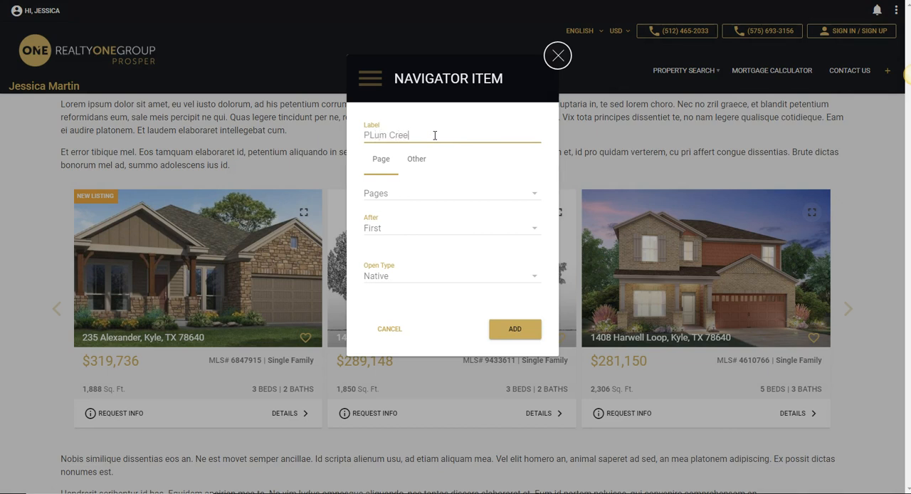
pyautogui.write('PLum Creek')
pyautogui.click(372, 134)
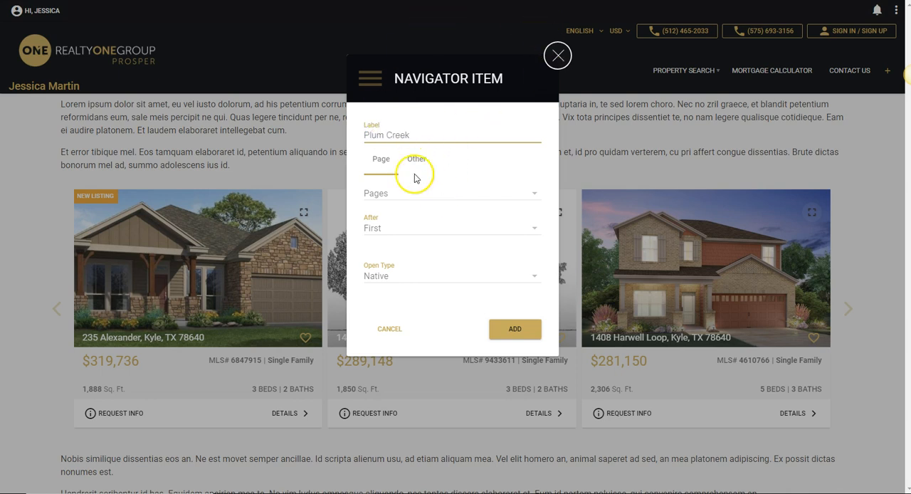
pyautogui.click(501, 191)
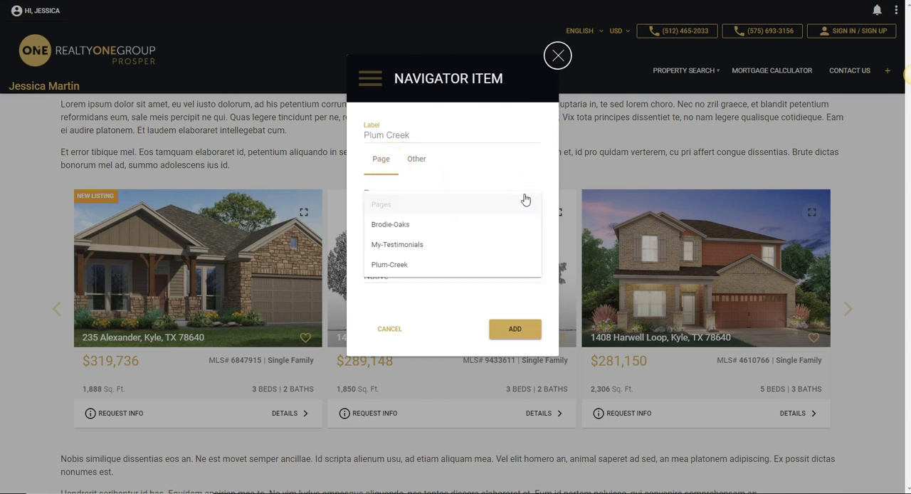
pyautogui.click(414, 263)
# Place the Plum Creek navigator item after PROPERTY SEARCH with the Native open type and add it to the navigation.
pyautogui.click(530, 231)
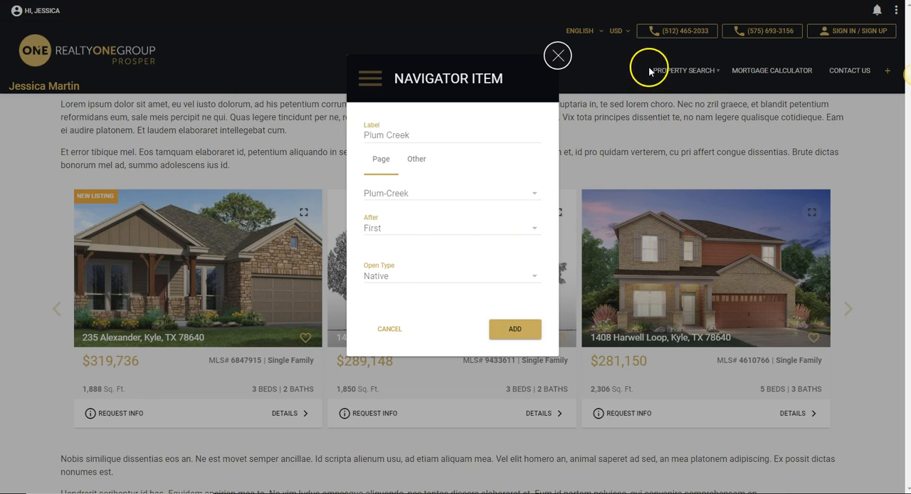
pyautogui.click(533, 228)
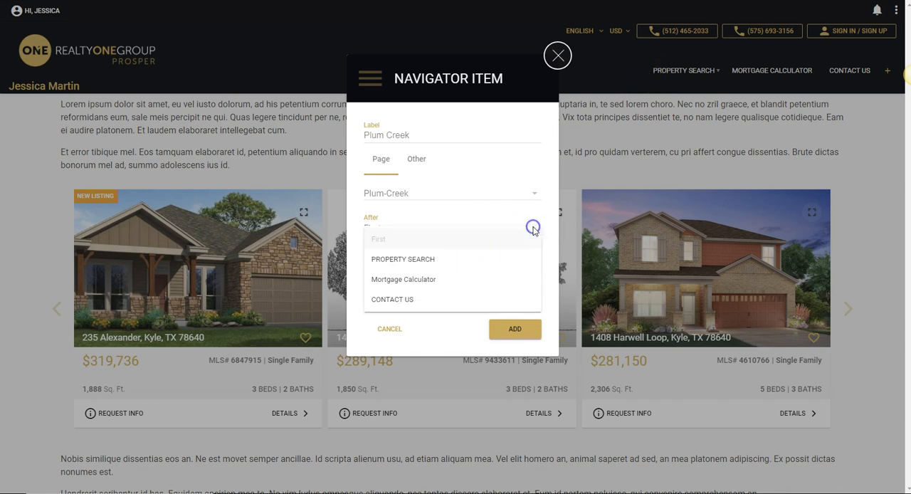
pyautogui.click(432, 260)
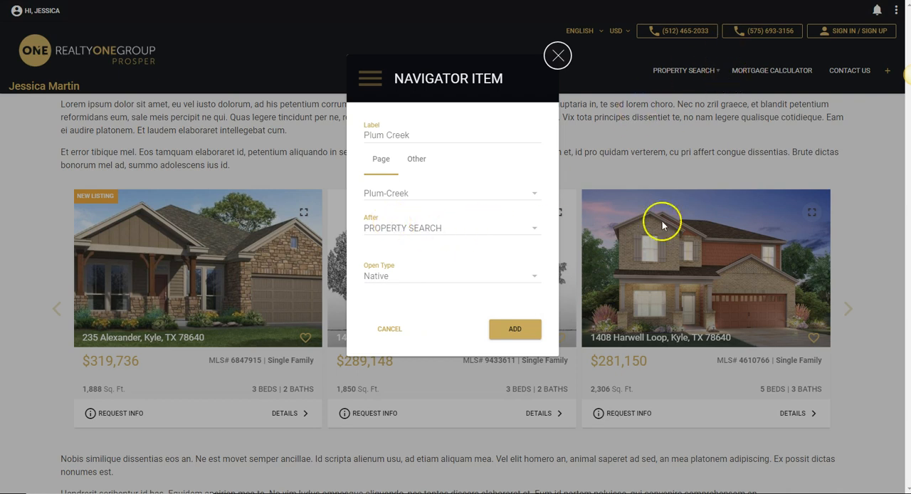
pyautogui.click(534, 277)
pyautogui.click(451, 288)
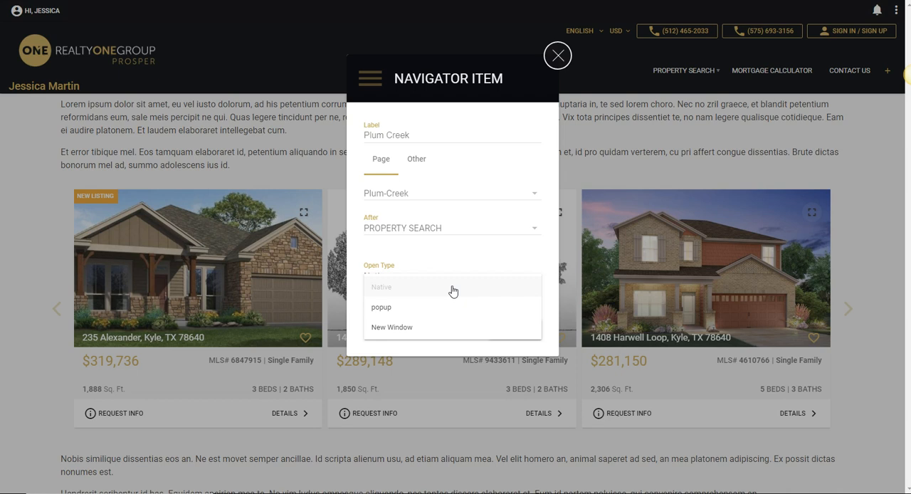
pyautogui.click(454, 252)
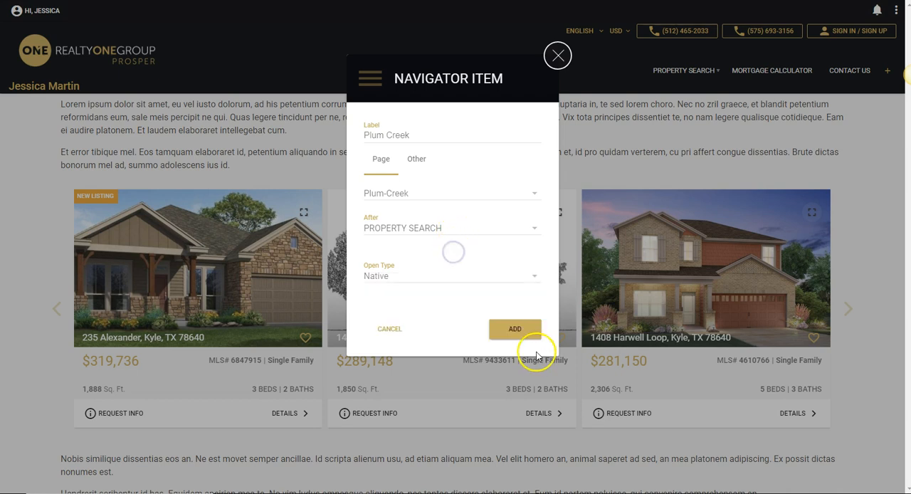
pyautogui.click(518, 332)
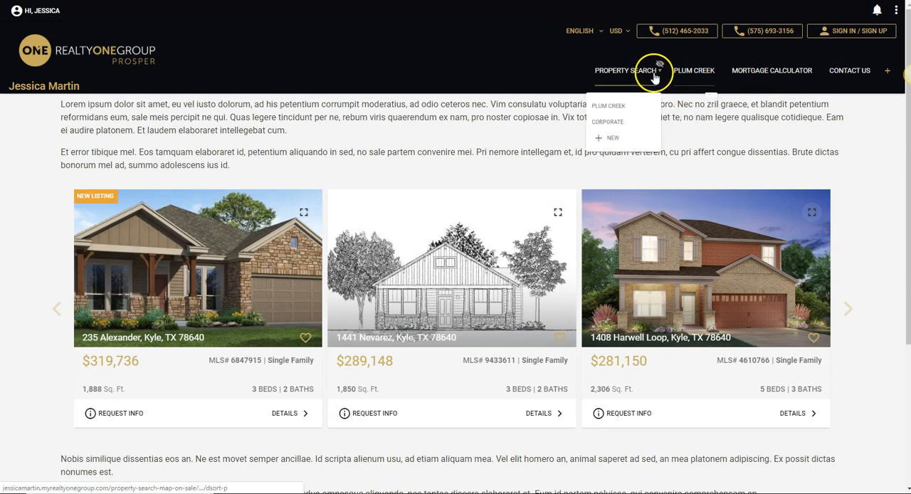
# Hide the PROPERTY SEARCH item in the site navigation.
pyautogui.moveTo(842, 77)
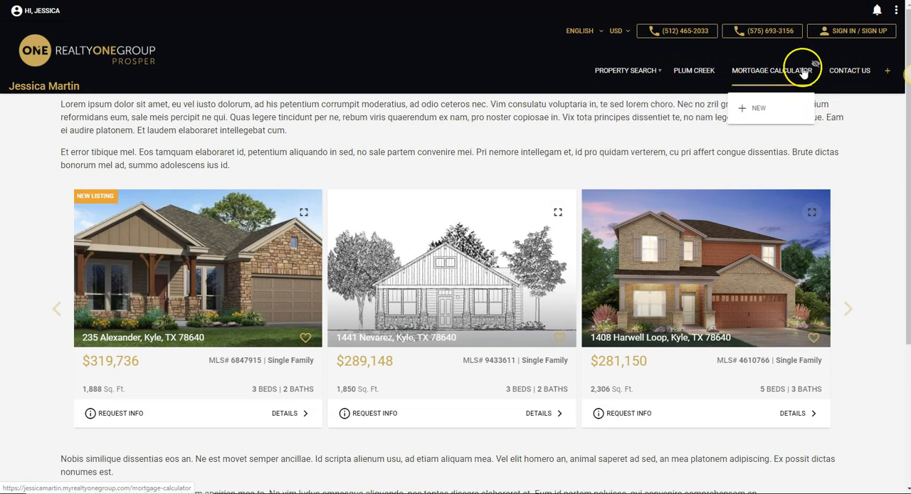
pyautogui.moveTo(695, 70)
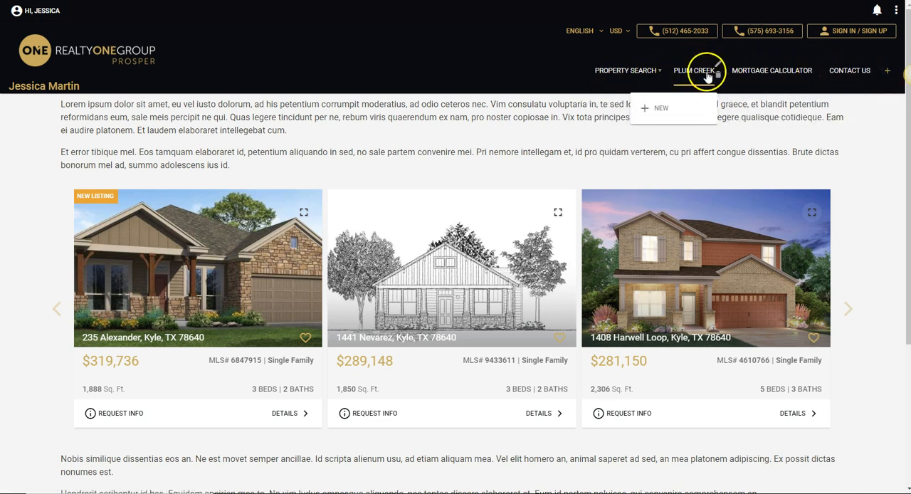
pyautogui.moveTo(635, 78)
pyautogui.click(660, 64)
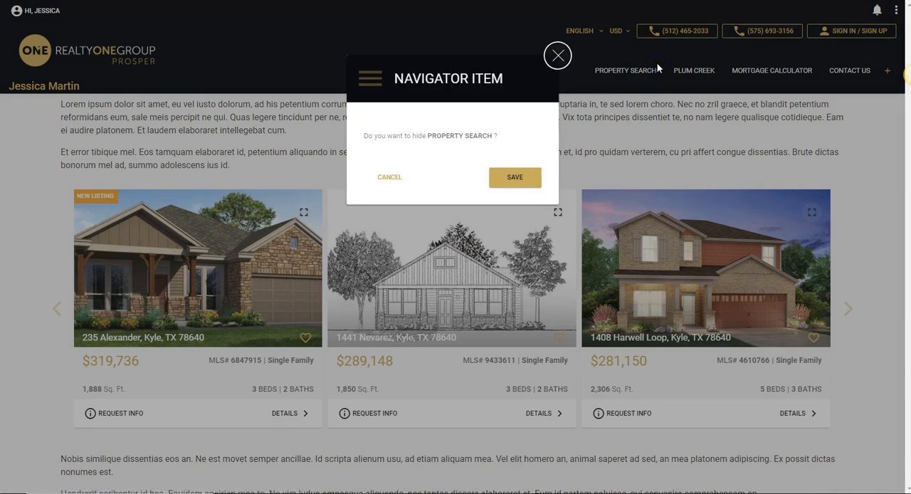
pyautogui.click(515, 176)
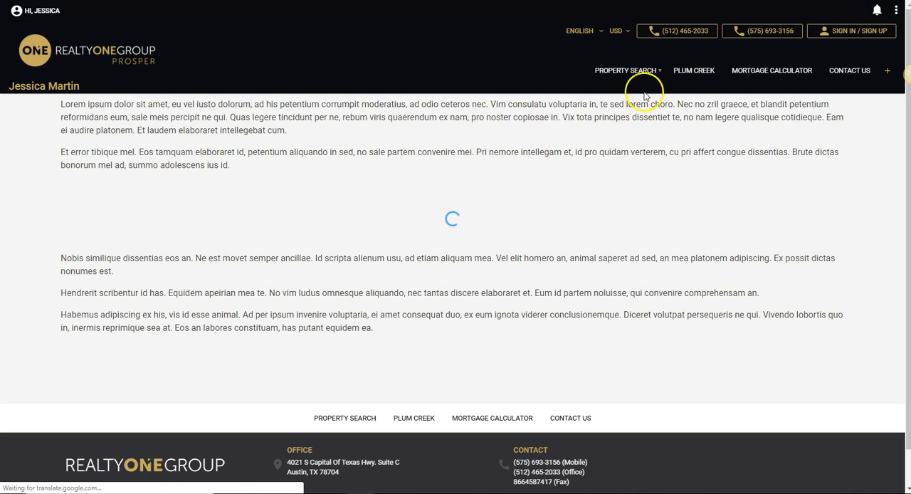
# Make the hidden PROPERTY SEARCH navigation item show again.
pyautogui.moveTo(667, 69)
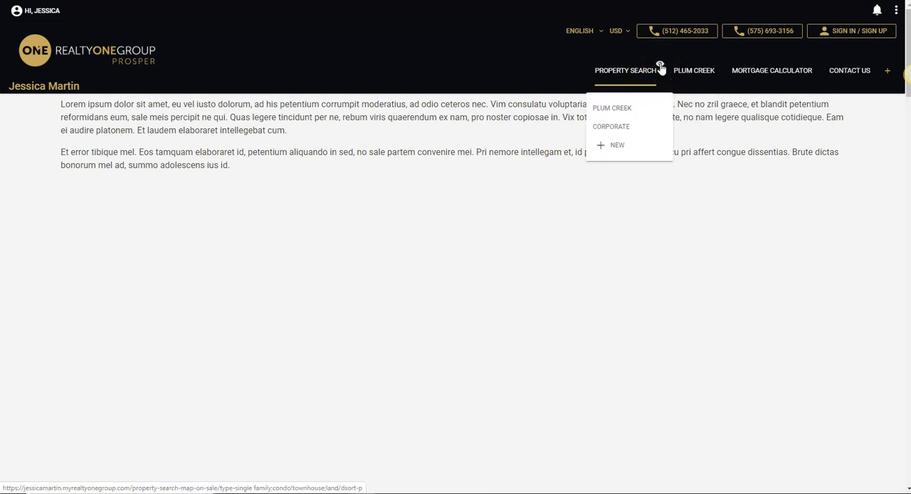
pyautogui.click(661, 66)
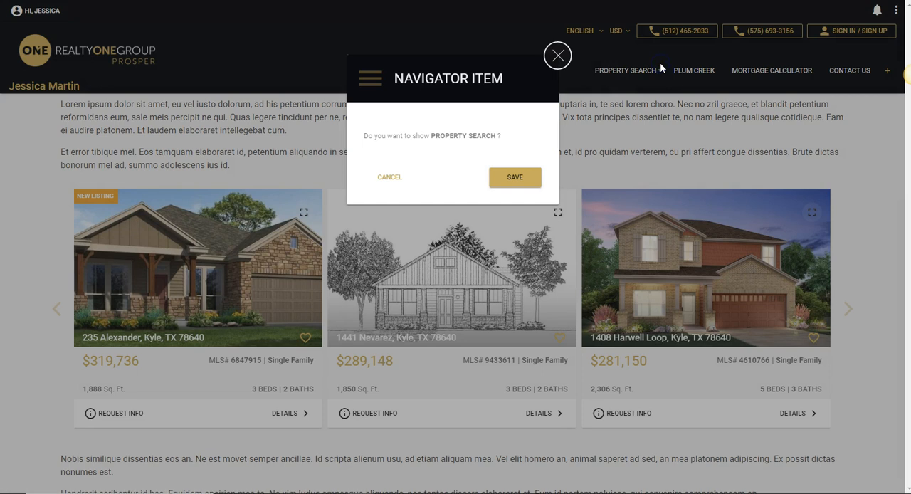
pyautogui.click(525, 177)
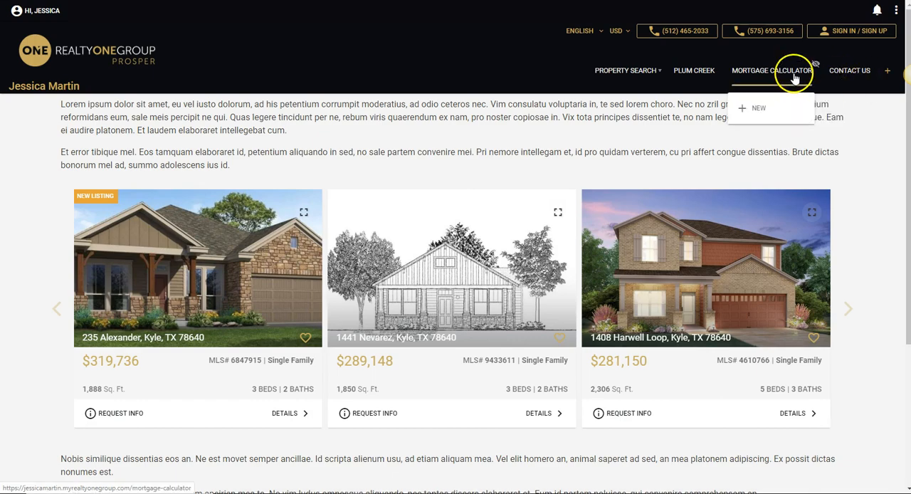
# Add a sub-item labelled Coming Soon under Plum Creek, positioned First with the Native open type and no linked page.
pyautogui.moveTo(692, 79)
pyautogui.click(661, 108)
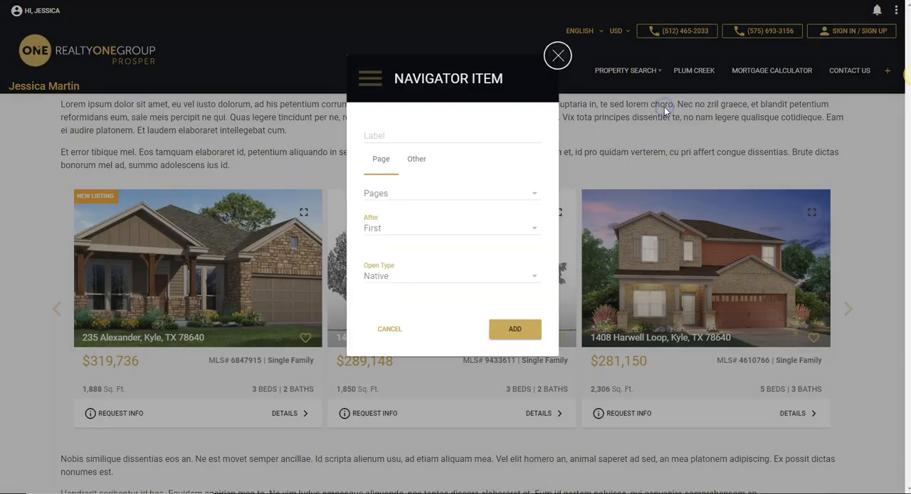
pyautogui.click(400, 139)
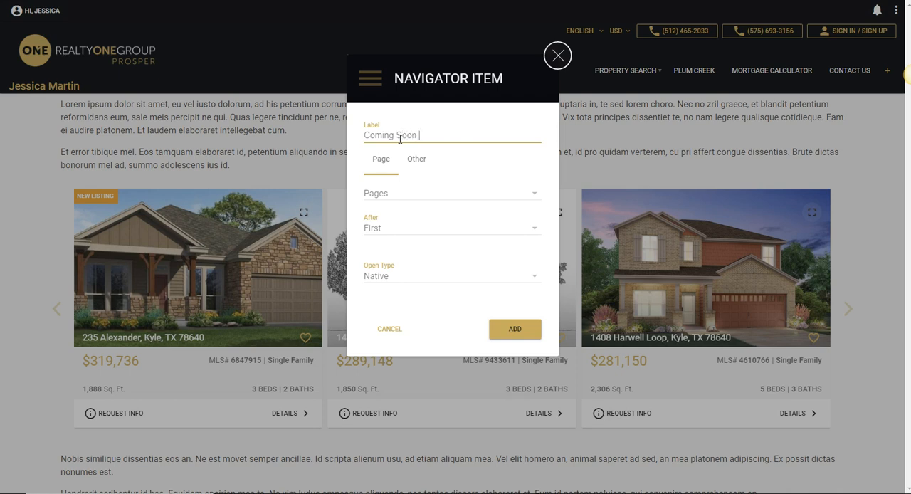
pyautogui.click(535, 225)
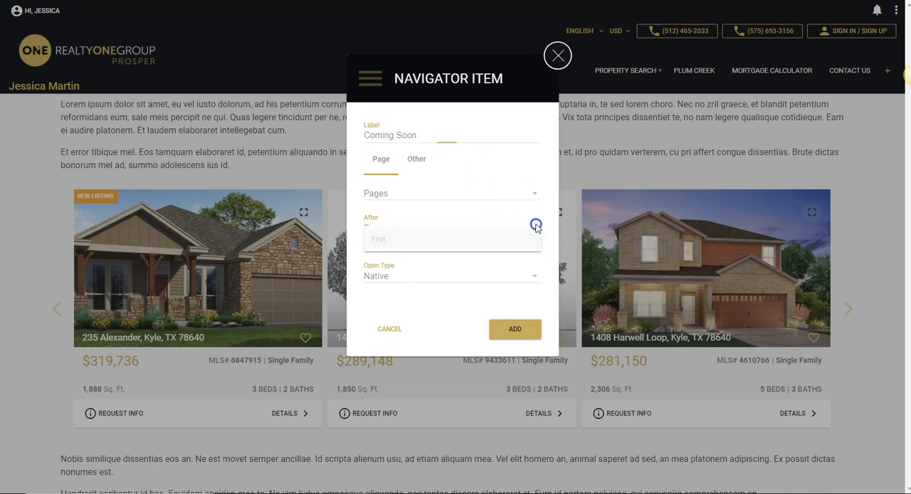
pyautogui.click(524, 235)
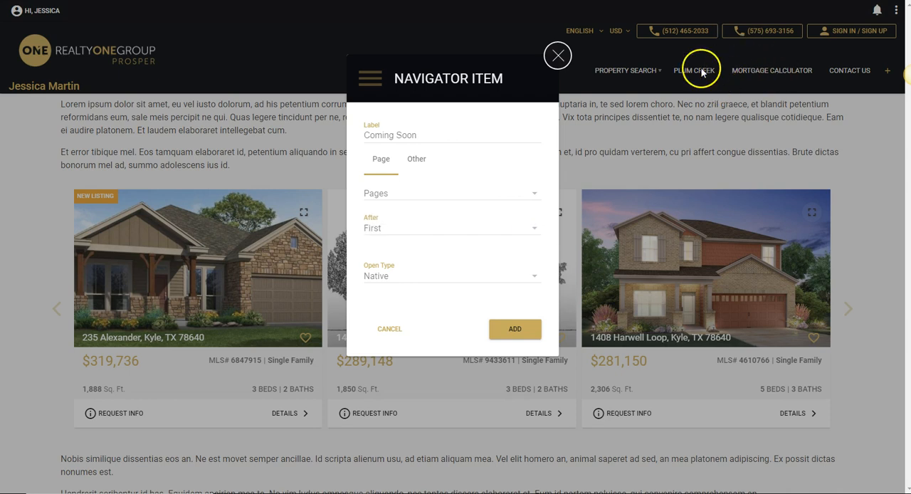
pyautogui.click(495, 329)
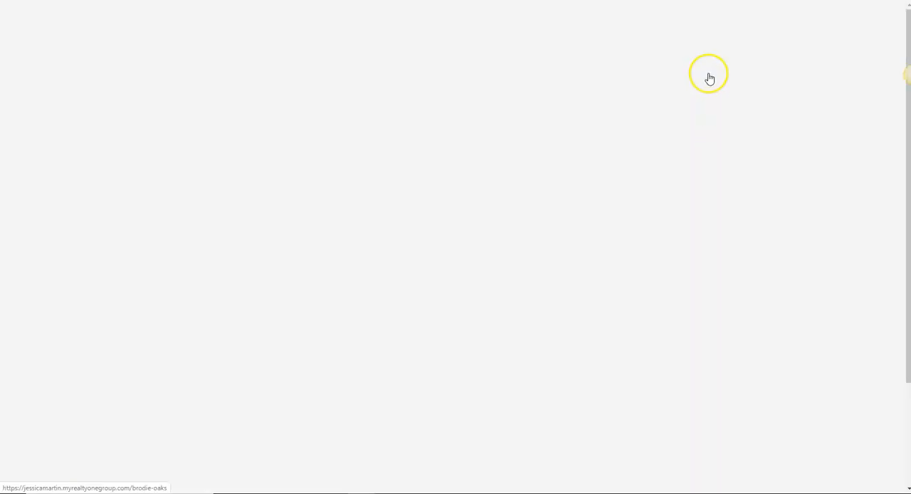
# Look through the Plum Creek submenu and the nested level under Coming Soon.
pyautogui.moveTo(697, 89)
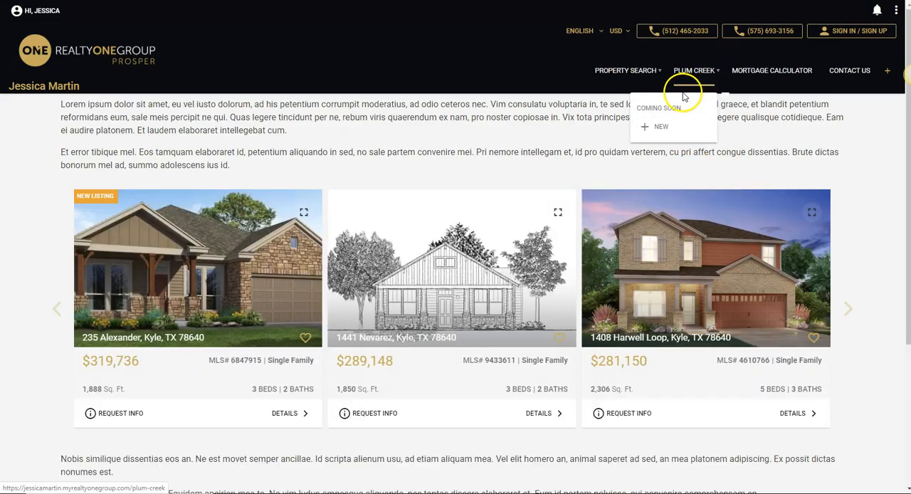
pyautogui.moveTo(664, 112)
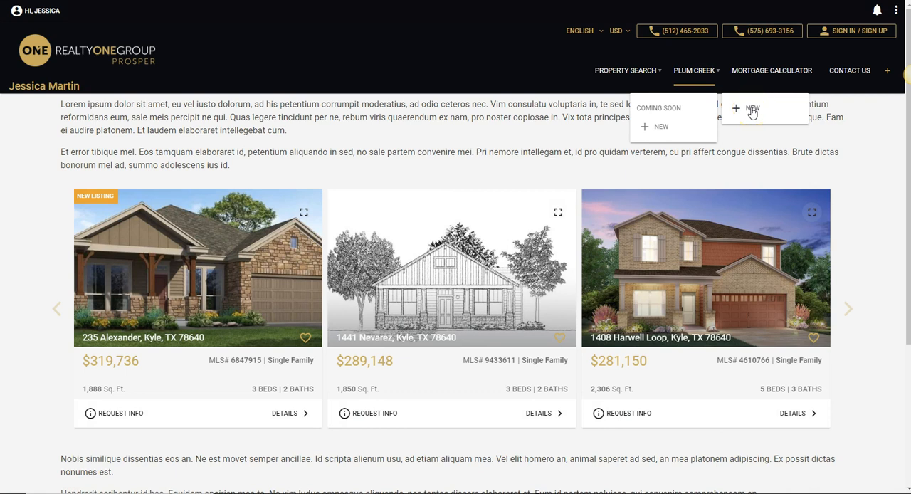
pyautogui.click(654, 131)
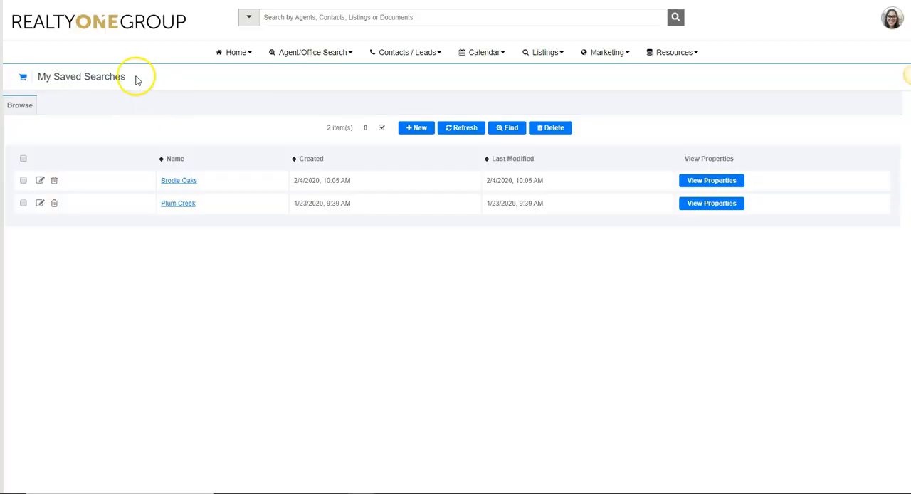
# Switch from the saved searches to the agent website's home page and start a new blog.
pyautogui.click(25, 29)
pyautogui.click(469, 327)
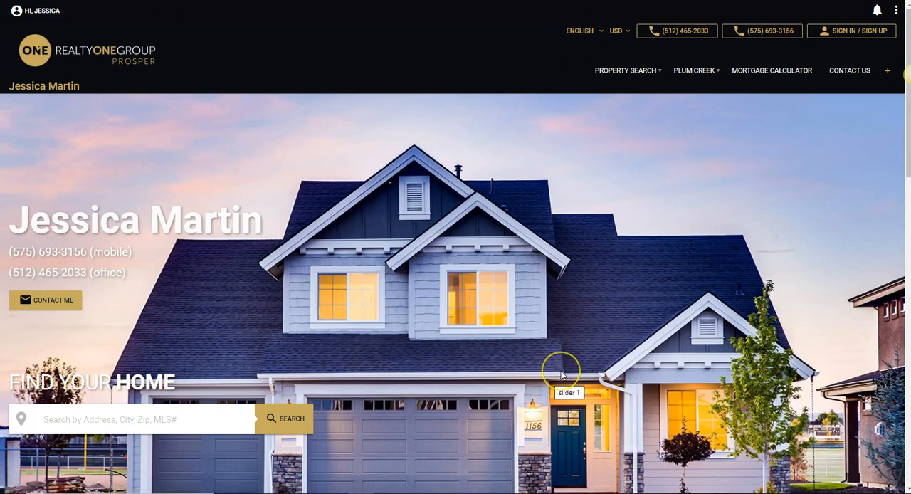
pyautogui.click(896, 10)
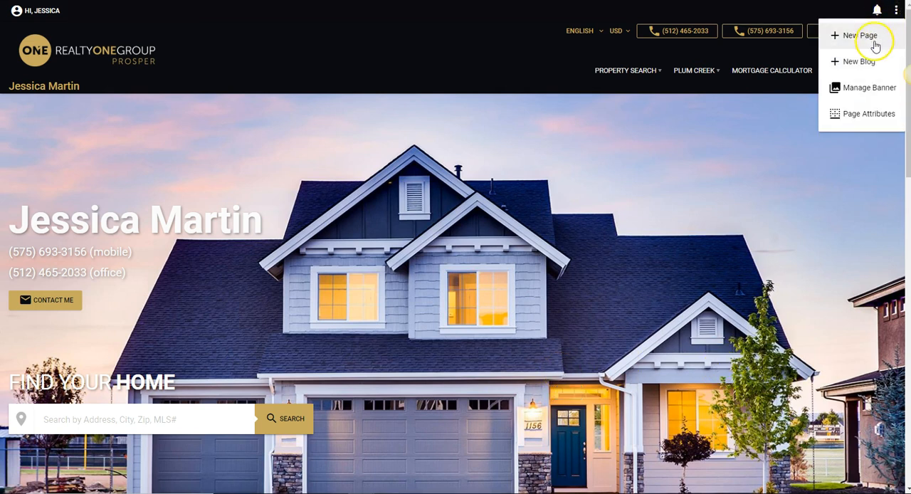
pyautogui.click(869, 61)
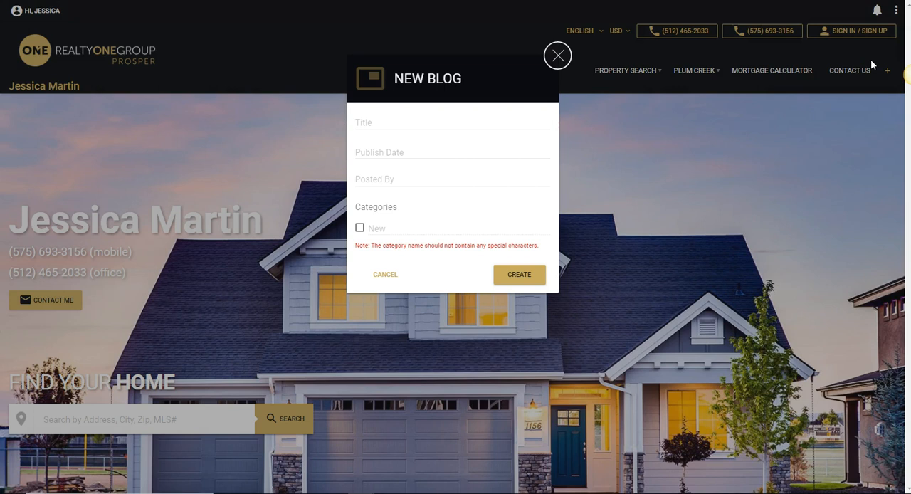
# Examine the Title, Publish Date, Posted By and Categories fields of the new blog form.
pyautogui.click(400, 115)
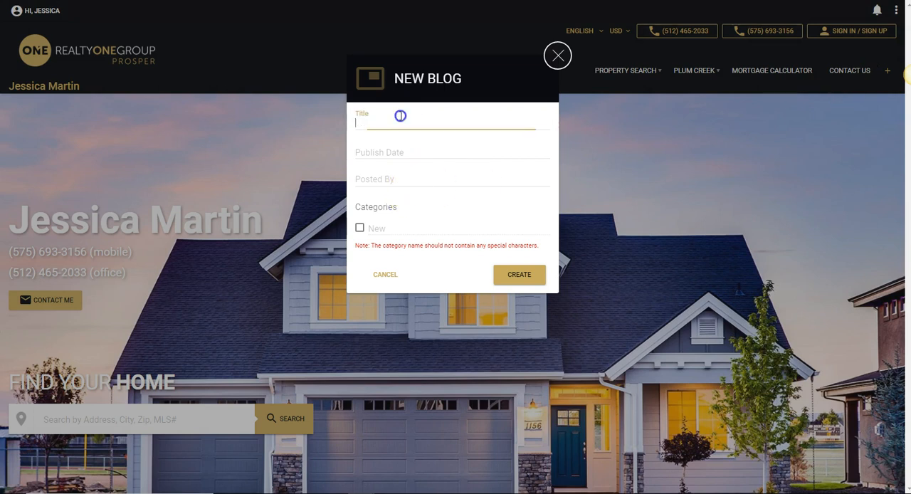
pyautogui.click(417, 155)
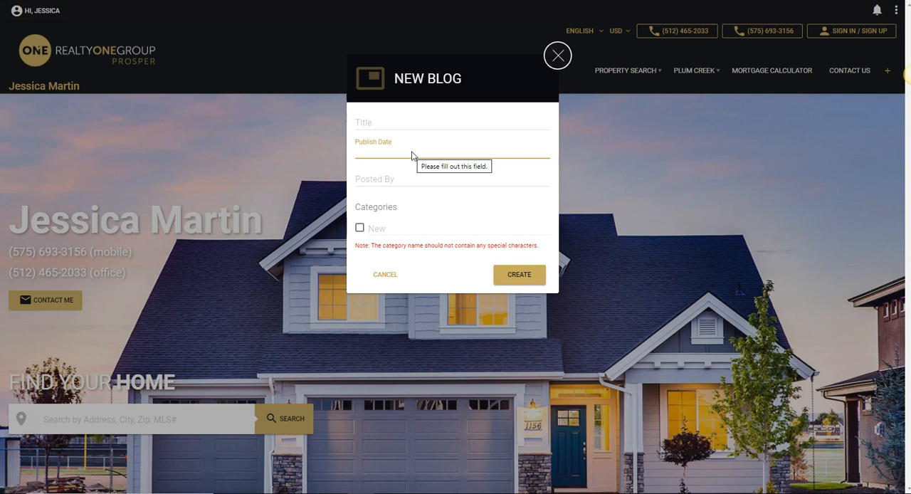
pyautogui.click(378, 181)
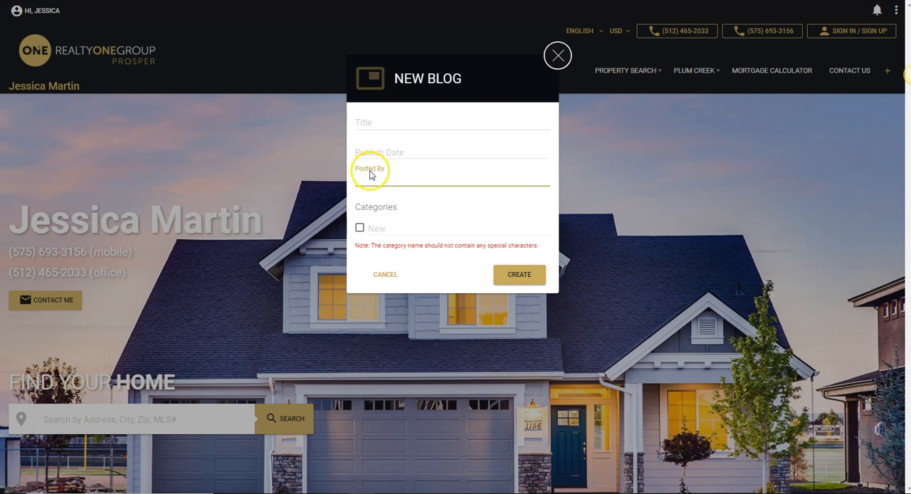
pyautogui.click(393, 226)
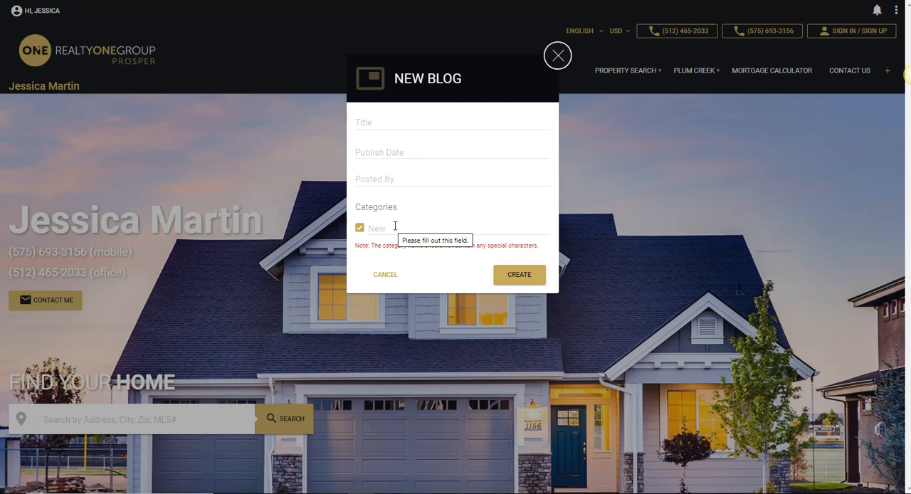
pyautogui.click(388, 230)
pyautogui.click(356, 232)
# Title the new blog Test and try to create it.
pyautogui.click(398, 118)
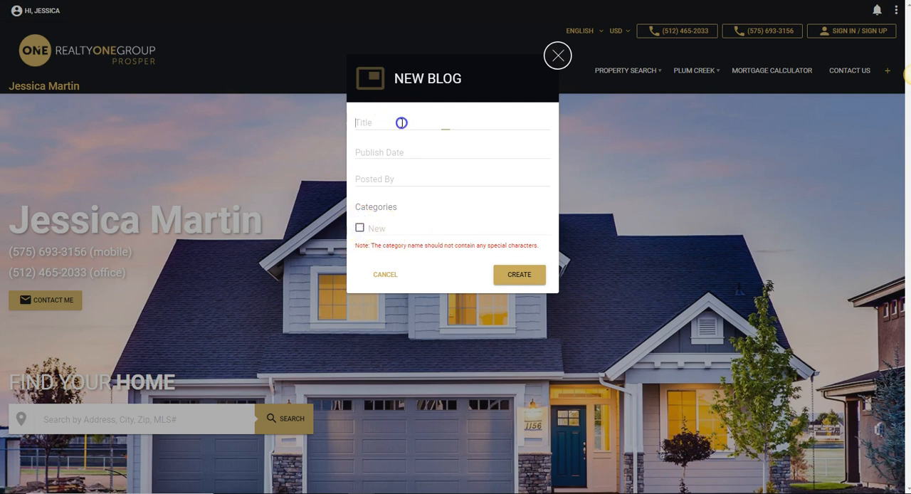
pyautogui.write('T')
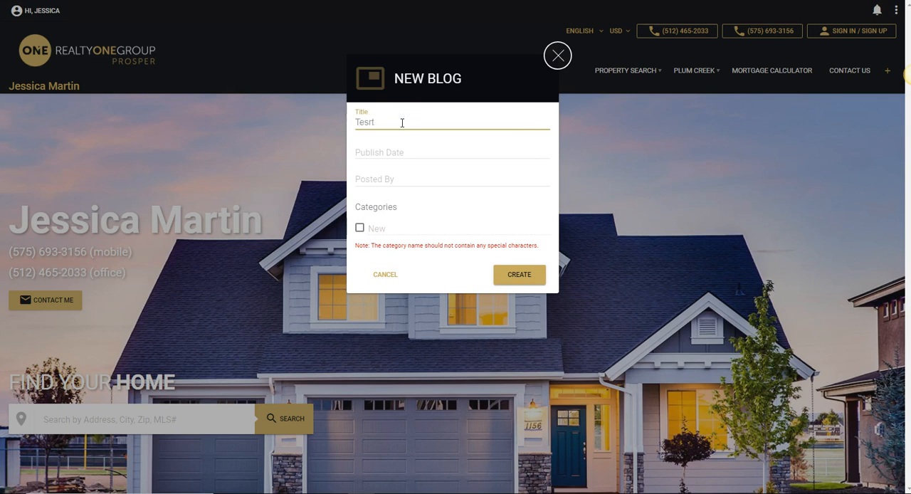
pyautogui.write('est')
pyautogui.click(519, 278)
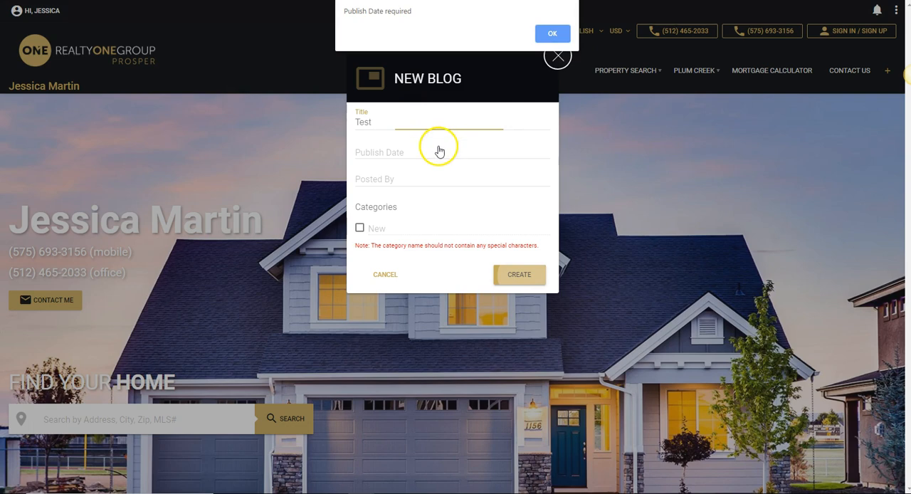
pyautogui.click(552, 33)
# Set the blog's publish date to 02/29/2020 and try to create the blog.
pyautogui.click(425, 154)
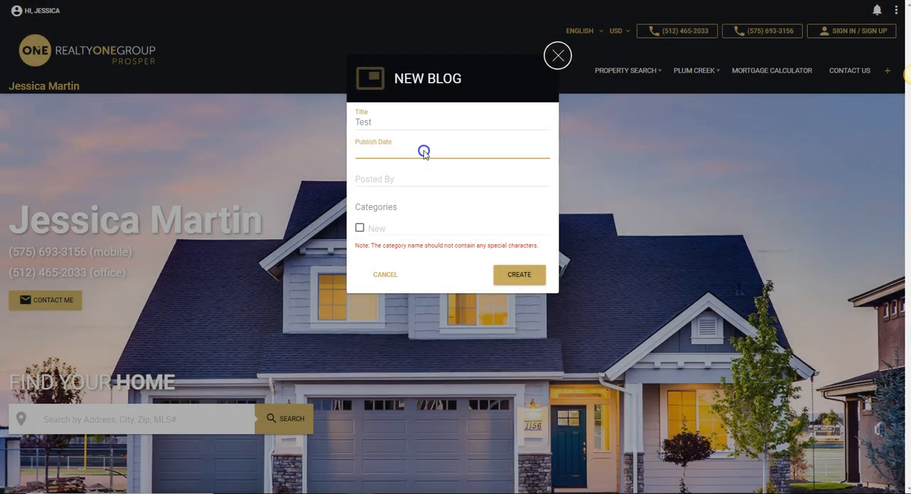
pyautogui.click(590, 370)
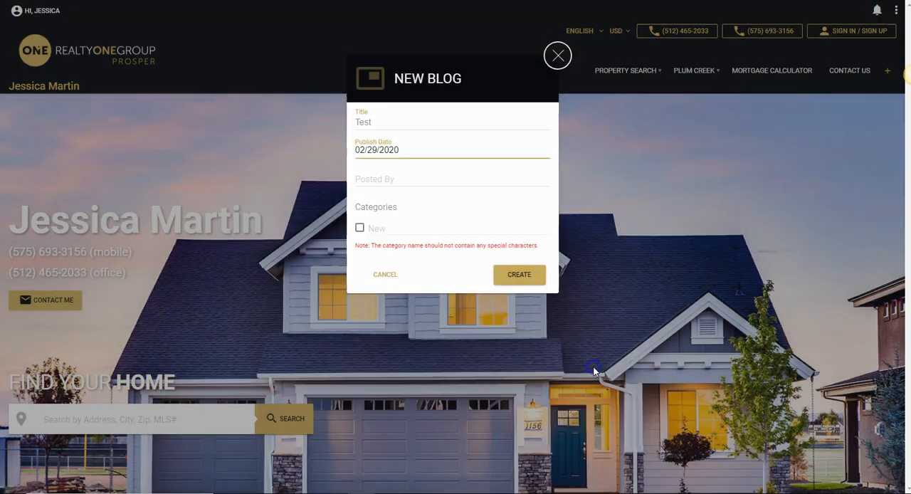
pyautogui.click(528, 279)
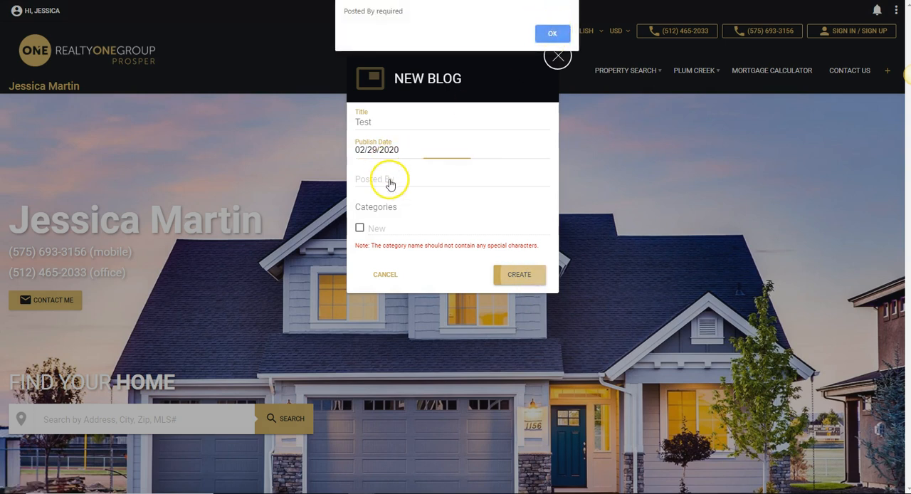
pyautogui.click(552, 33)
# Fill in the blog's Posted By field with the author's first name and try to create the blog.
pyautogui.click(391, 180)
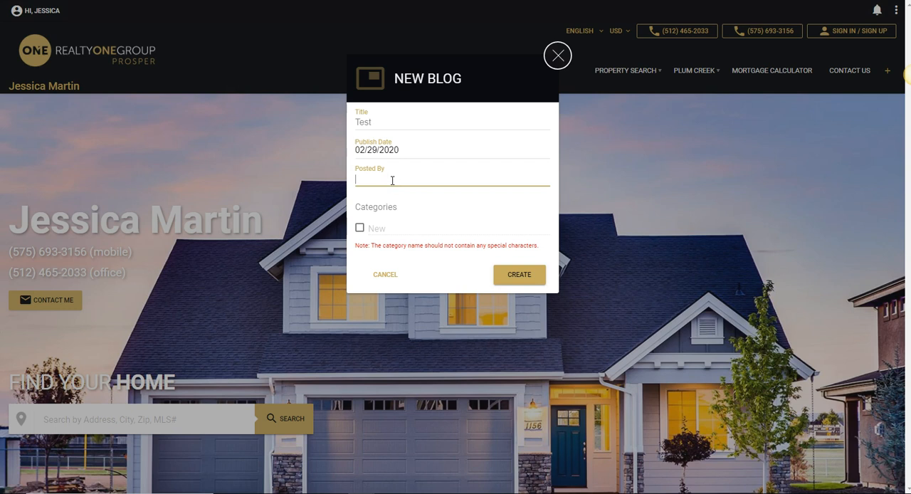
pyautogui.click(393, 180)
pyautogui.click(520, 276)
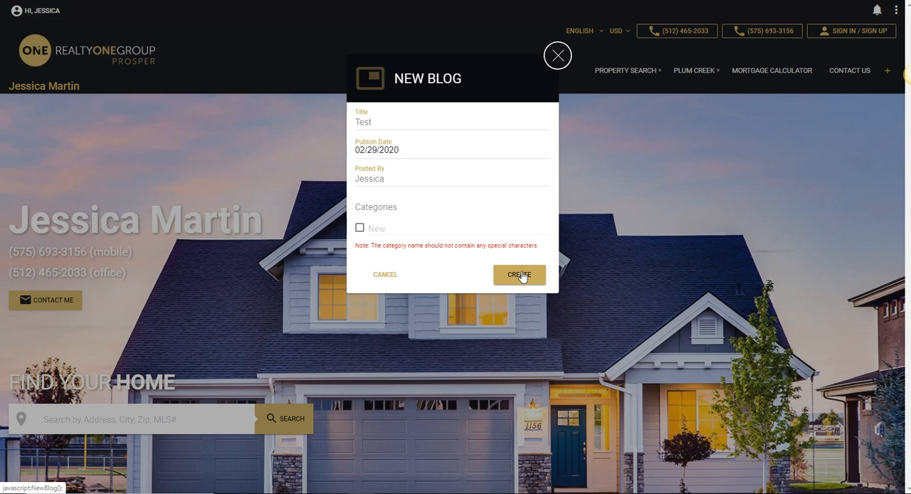
pyautogui.click(552, 41)
# Retitle the new blog Today and create it.
pyautogui.moveTo(433, 122); pyautogui.dragTo(350, 126)
pyautogui.press('BackSpace')
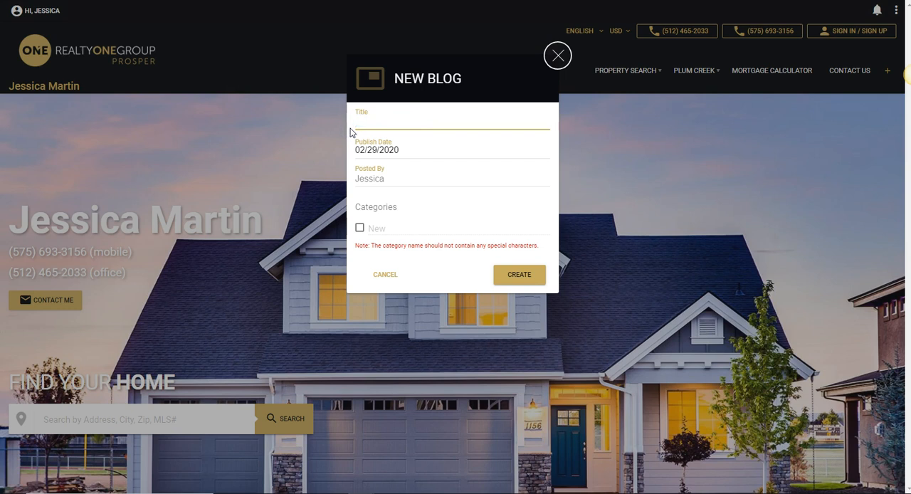
pyautogui.click(531, 276)
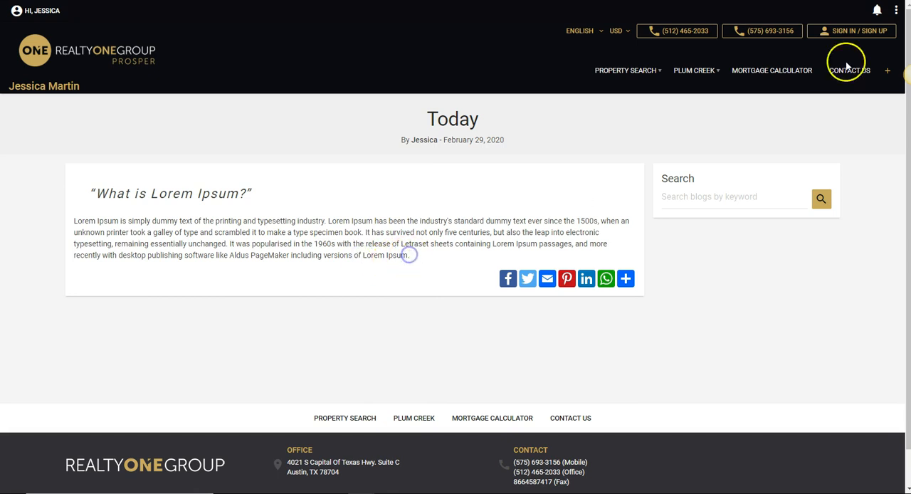
# Open the Today blog for editing and place the cursor in its body text.
pyautogui.click(896, 10)
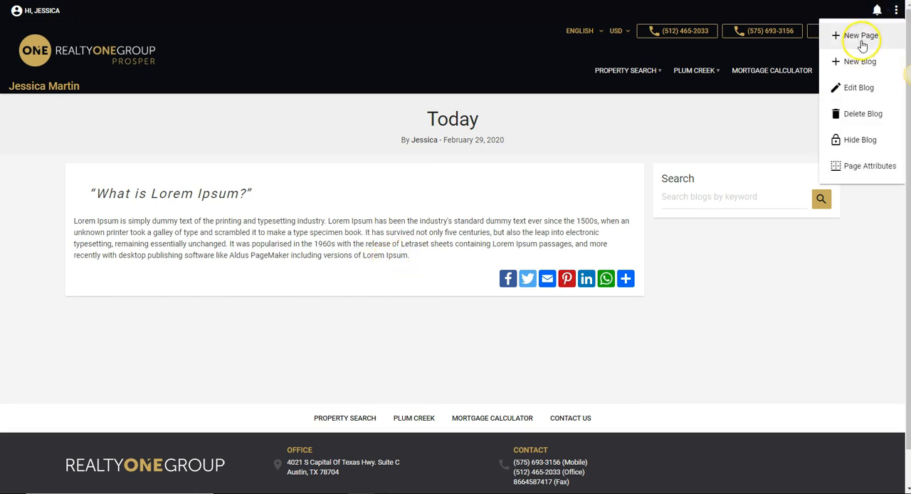
pyautogui.click(867, 87)
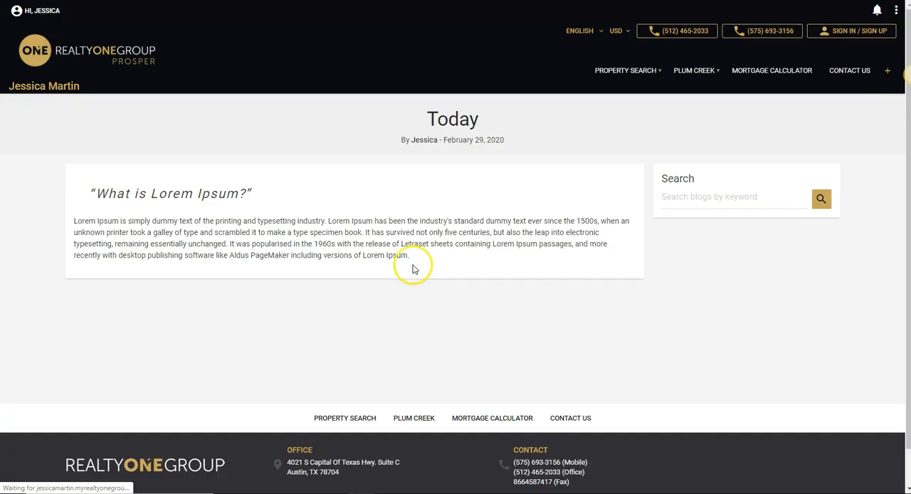
pyautogui.click(388, 254)
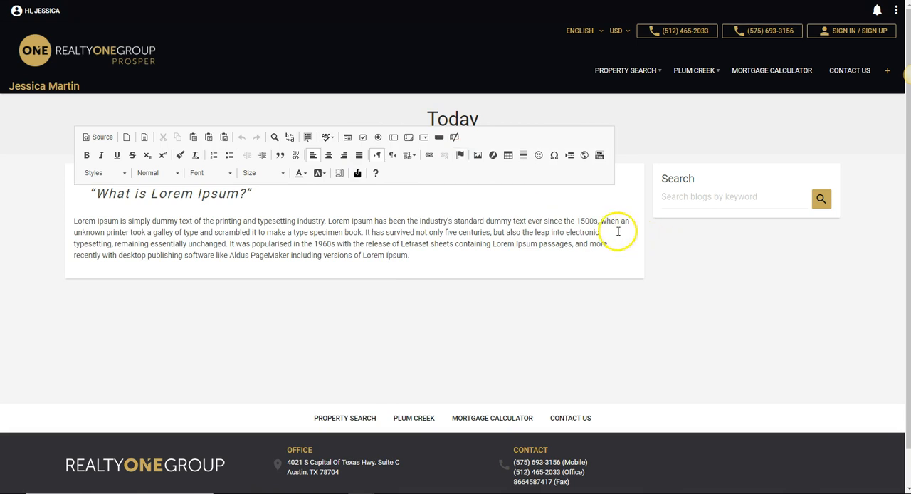
# Review the blog's properties and its page attributes, cancelling both dialogs without changes.
pyautogui.click(899, 10)
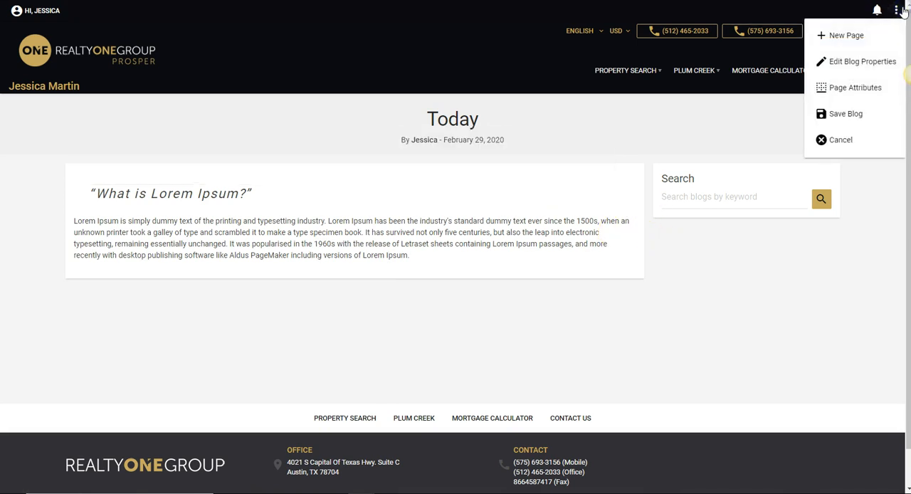
pyautogui.click(885, 66)
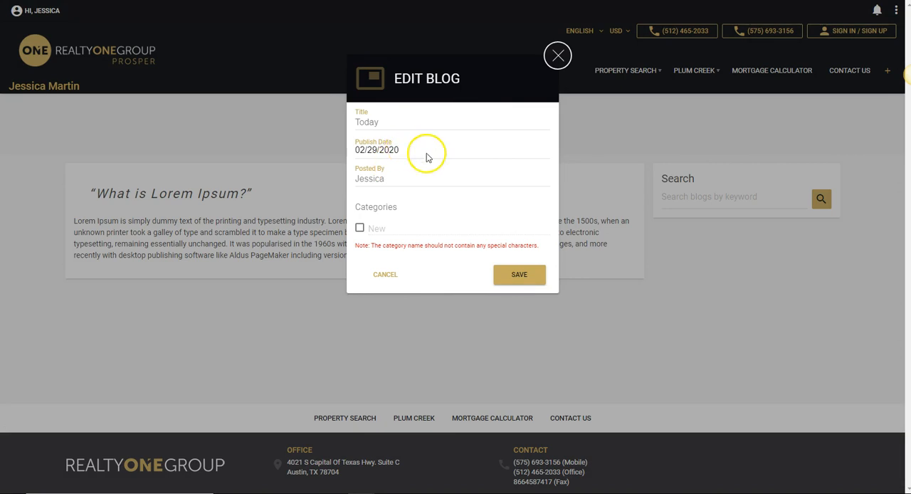
pyautogui.click(378, 273)
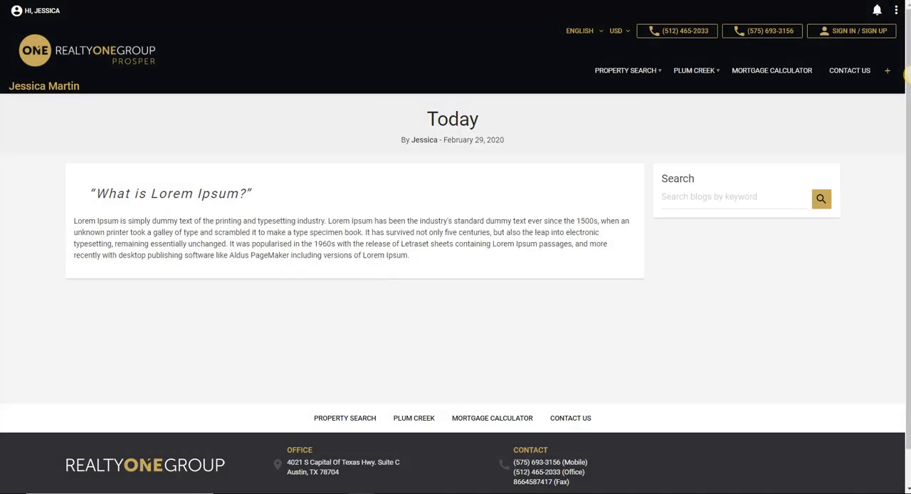
pyautogui.click(896, 12)
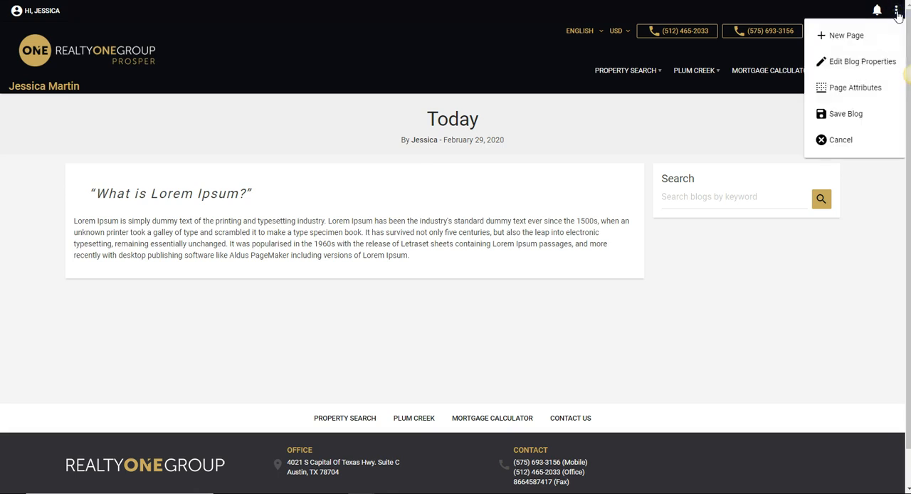
pyautogui.click(864, 87)
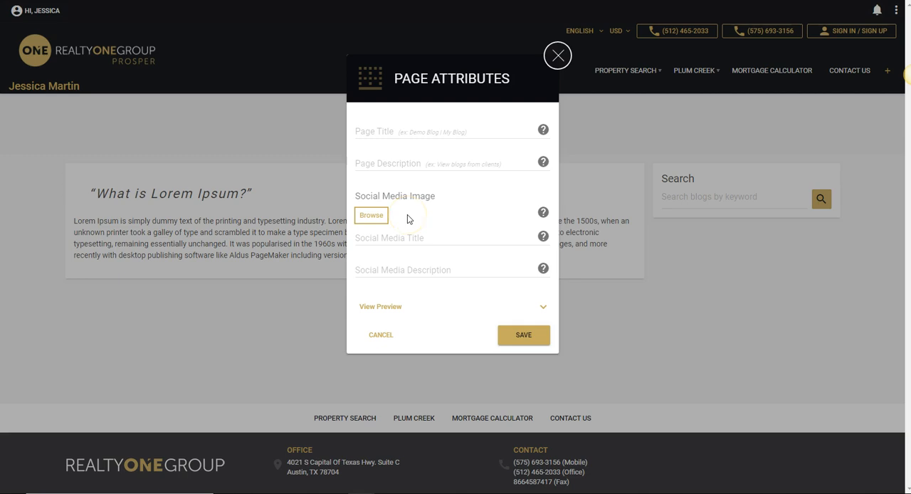
pyautogui.click(380, 336)
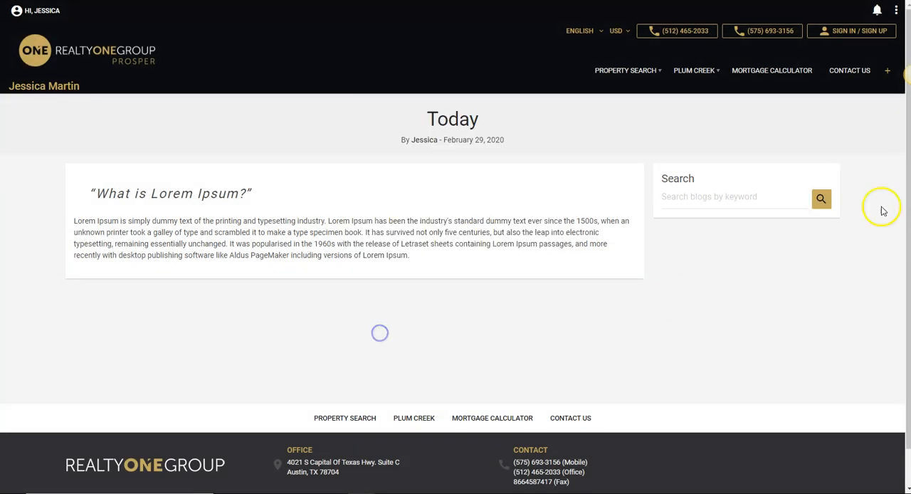
# Save the Today blog and return to the agent website's home page.
pyautogui.click(894, 13)
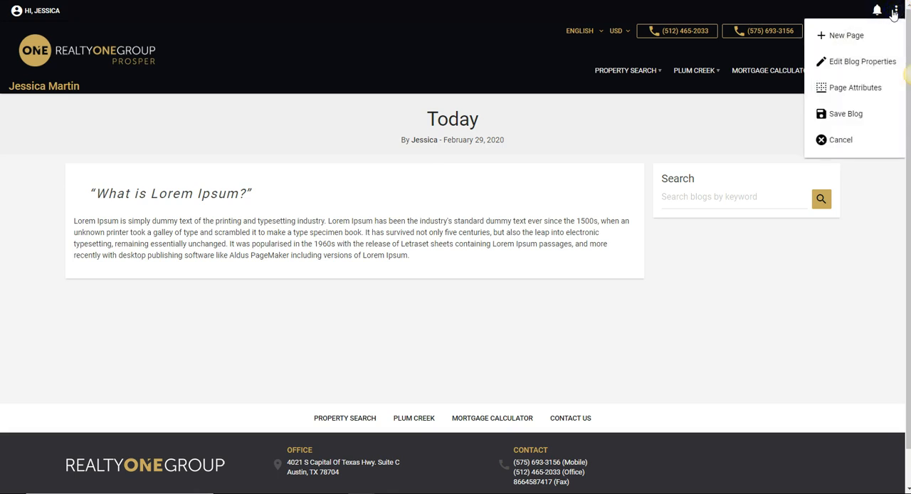
pyautogui.click(847, 115)
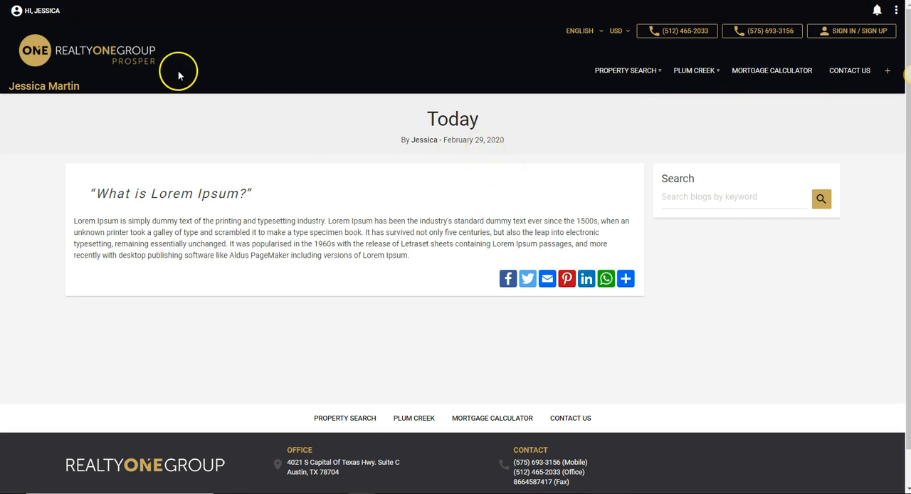
pyautogui.click(45, 50)
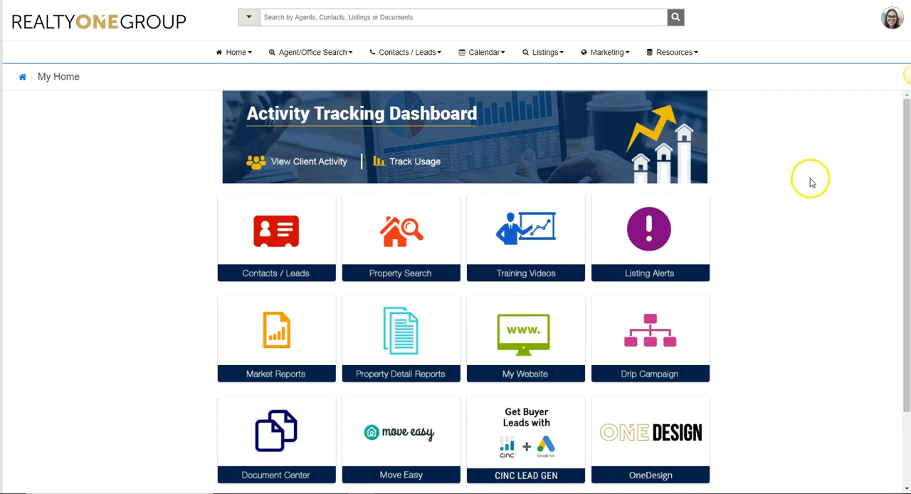
# Switch to the Realty ONE Group portal, look through its training videos list, and return to the portal's home page.
pyautogui.click(691, 55)
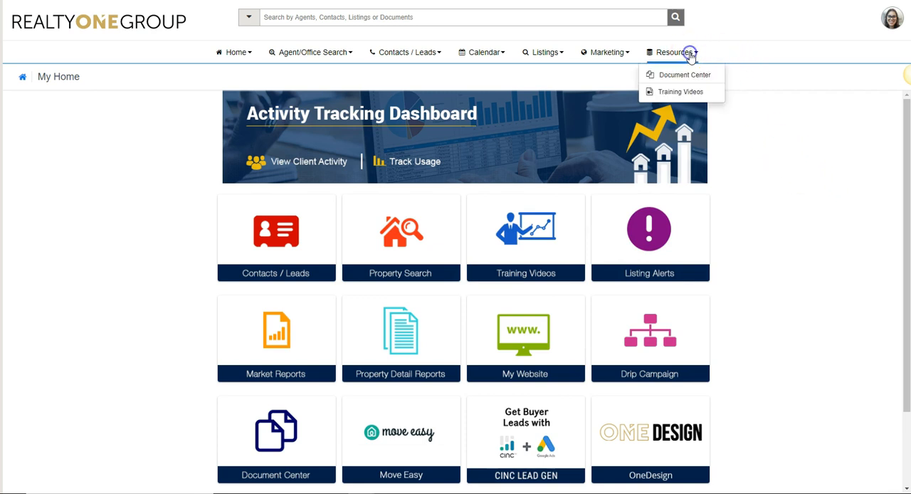
pyautogui.click(688, 93)
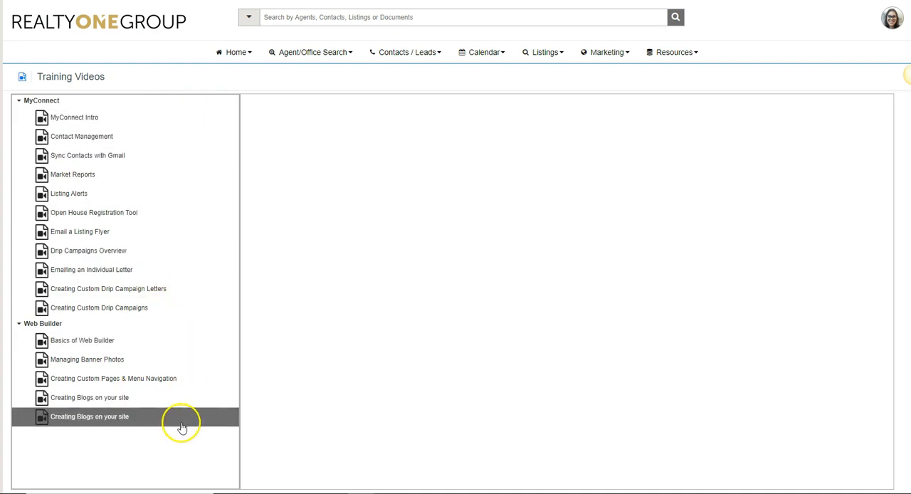
pyautogui.click(99, 23)
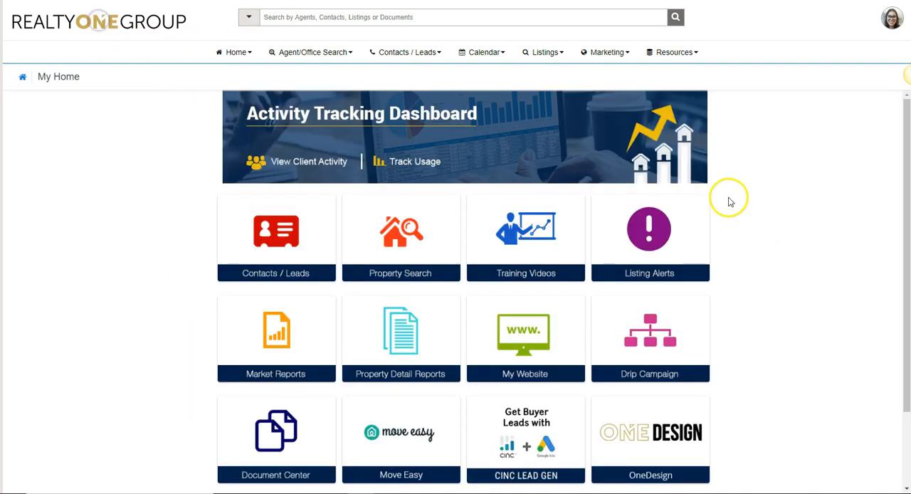